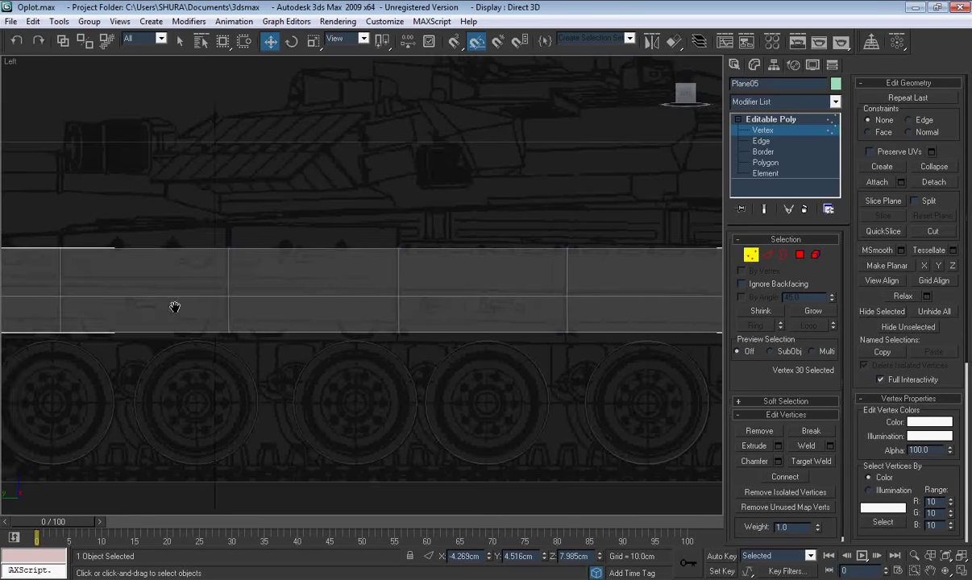
- Frame Plane05's left end in the Left viewport and enter Edge sub-object level
{"action": "scroll", "coordinate": [174, 306], "scroll_direction": "up", "scroll_amount": 3}
{"action": "middle_click_drag", "start_coordinate": [299, 310], "coordinate": [440, 321]}
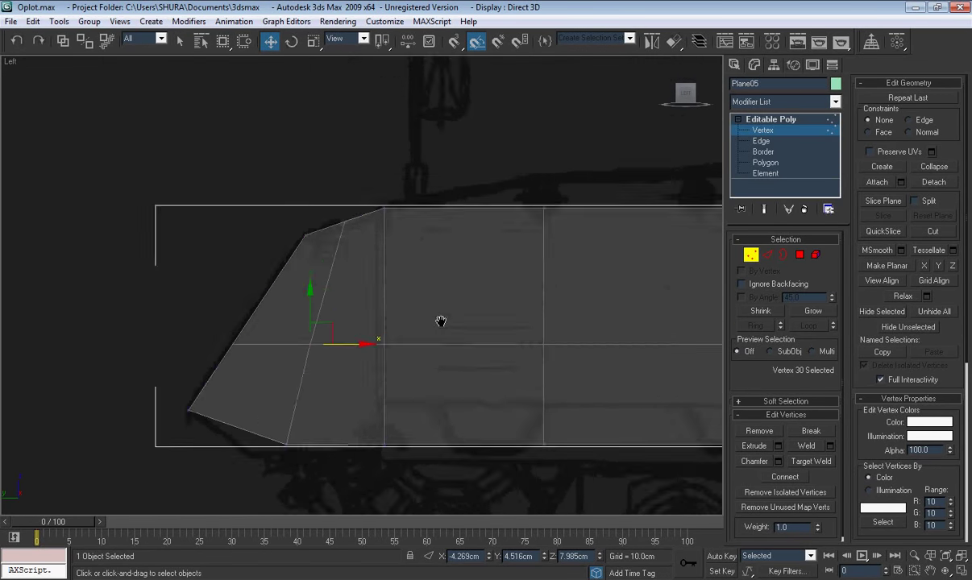
{"action": "scroll", "coordinate": [445, 326], "scroll_direction": "down", "scroll_amount": 2}
{"action": "scroll", "coordinate": [330, 235], "scroll_direction": "up", "scroll_amount": 3}
{"action": "scroll", "coordinate": [261, 293], "scroll_direction": "down", "scroll_amount": 3}
{"action": "scroll", "coordinate": [307, 297], "scroll_direction": "up", "scroll_amount": 3}
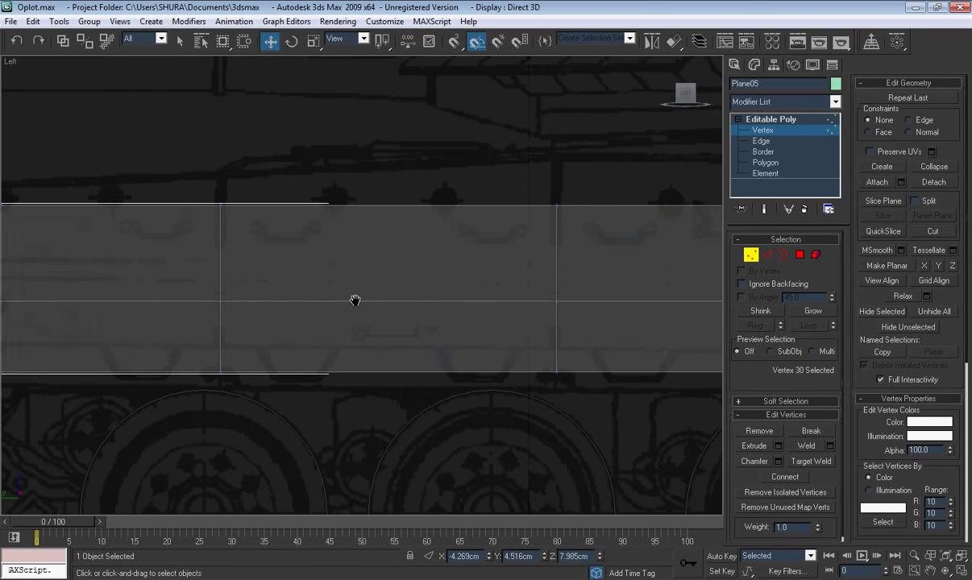
{"action": "scroll", "coordinate": [407, 303], "scroll_direction": "down", "scroll_amount": 3}
{"action": "scroll", "coordinate": [395, 320], "scroll_direction": "up", "scroll_amount": 2}
{"action": "scroll", "coordinate": [355, 339], "scroll_direction": "up", "scroll_amount": 2}
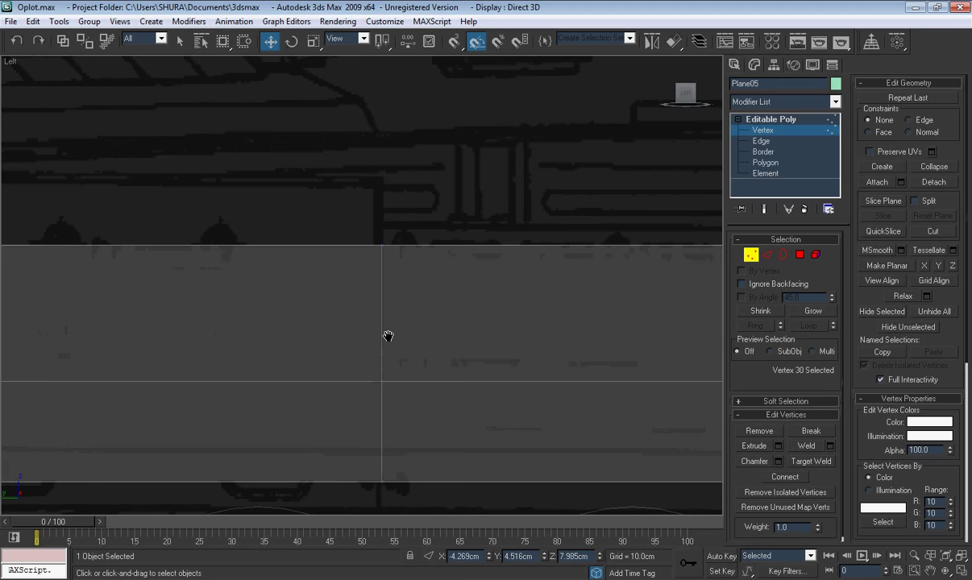
{"action": "middle_click_drag", "start_coordinate": [389, 334], "coordinate": [441, 328]}
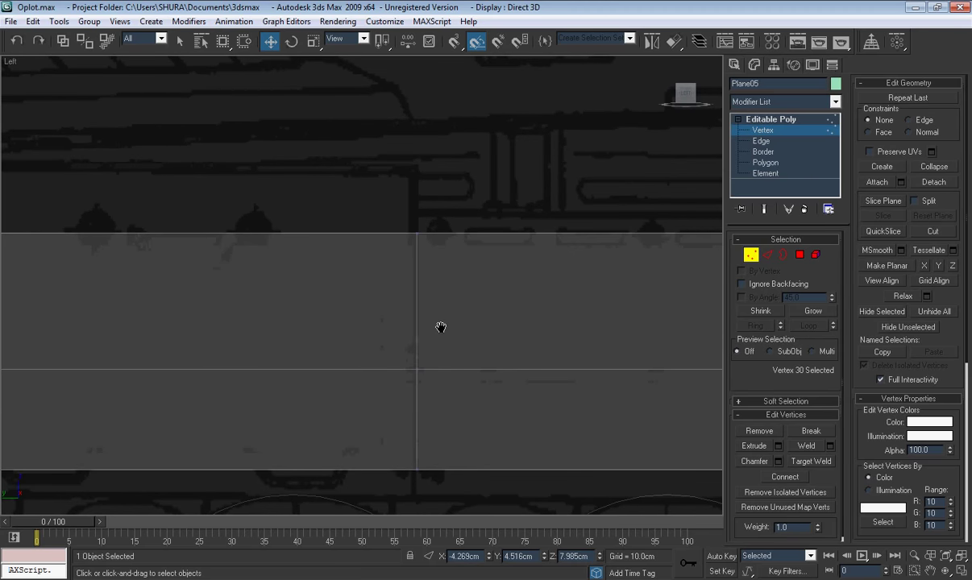
{"action": "key", "text": "2"}
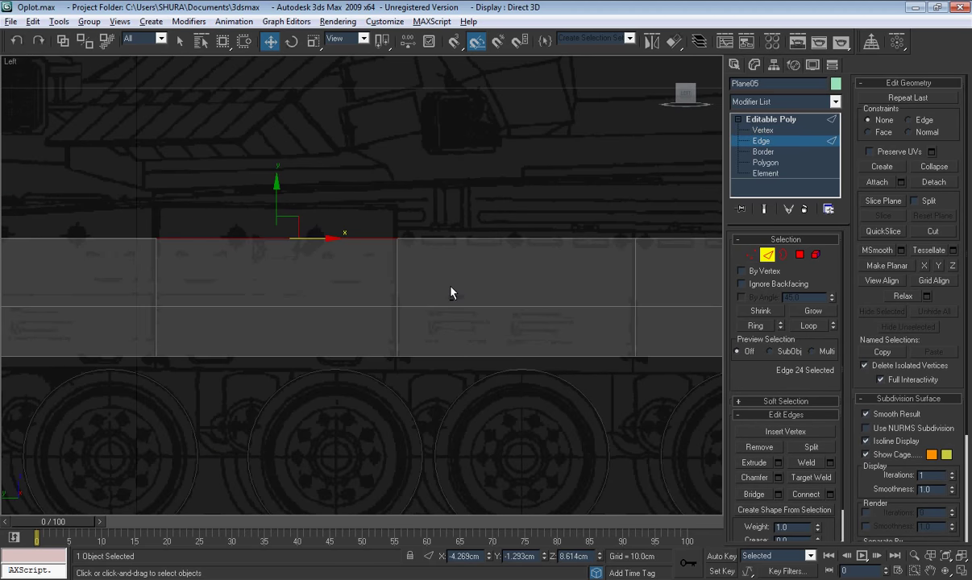
- Select the strip's edge ring and Connect it with 1 segment to add a vertical edge
{"action": "double_click", "coordinate": [448, 283]}
{"action": "right_click", "coordinate": [448, 284]}
{"action": "left_click", "coordinate": [373, 330]}
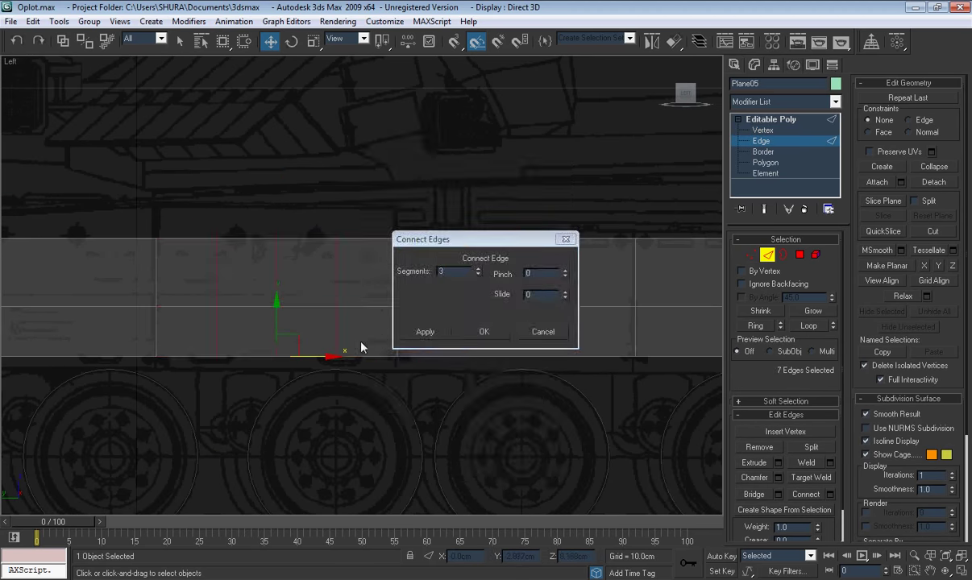
{"action": "right_click", "coordinate": [479, 274]}
{"action": "left_click", "coordinate": [484, 332]}
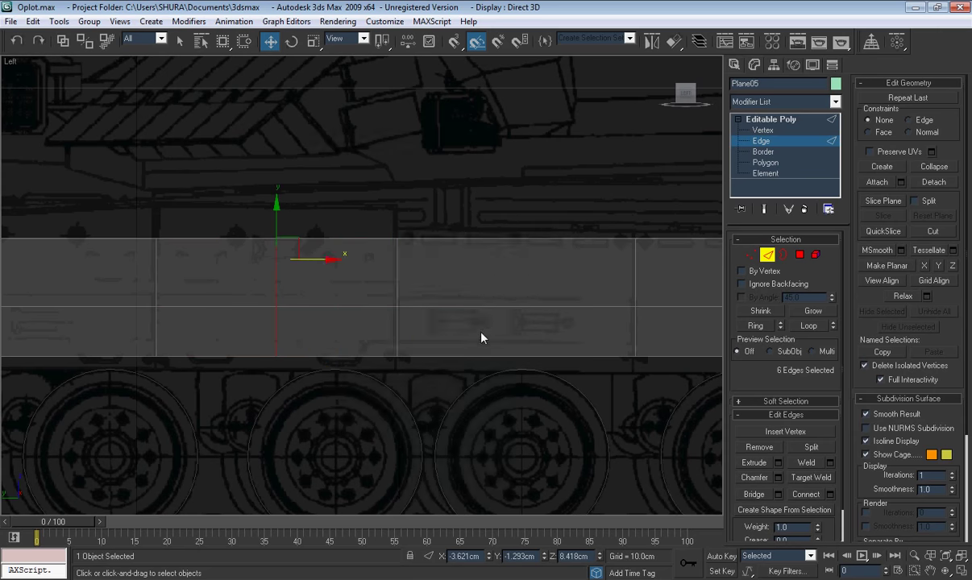
{"action": "right_click", "coordinate": [400, 306]}
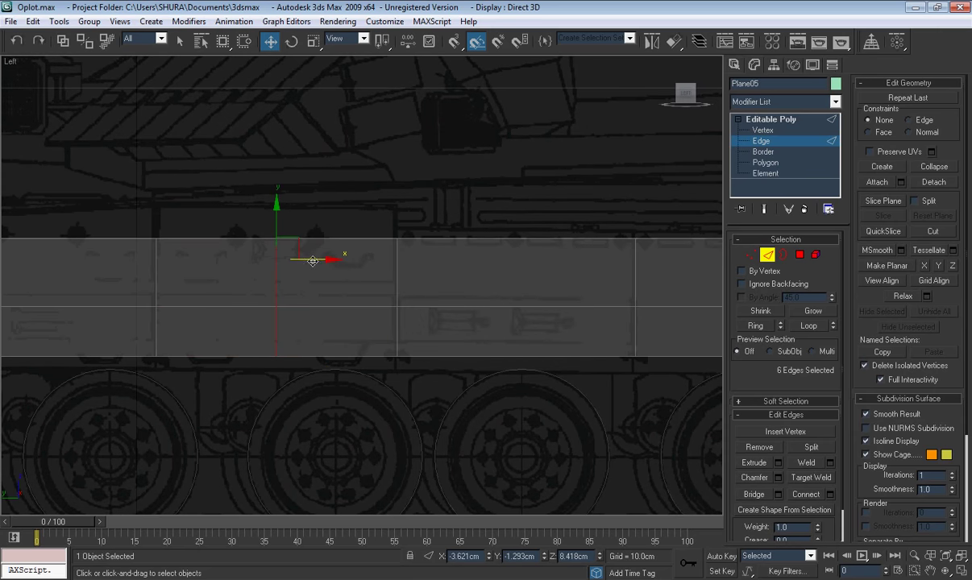
- Deselect the edges and bring the plate's front end into view
{"action": "left_click", "coordinate": [316, 261]}
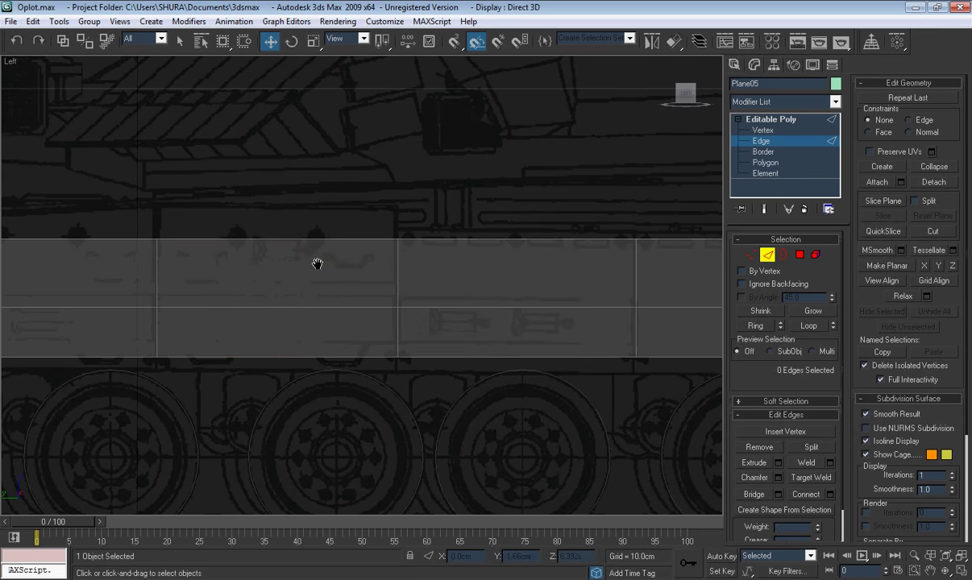
{"action": "scroll", "coordinate": [332, 284], "scroll_direction": "down", "scroll_amount": 5}
{"action": "scroll", "coordinate": [496, 286], "scroll_direction": "up", "scroll_amount": 3}
{"action": "scroll", "coordinate": [416, 315], "scroll_direction": "up", "scroll_amount": 3}
{"action": "scroll", "coordinate": [416, 315], "scroll_direction": "down", "scroll_amount": 3}
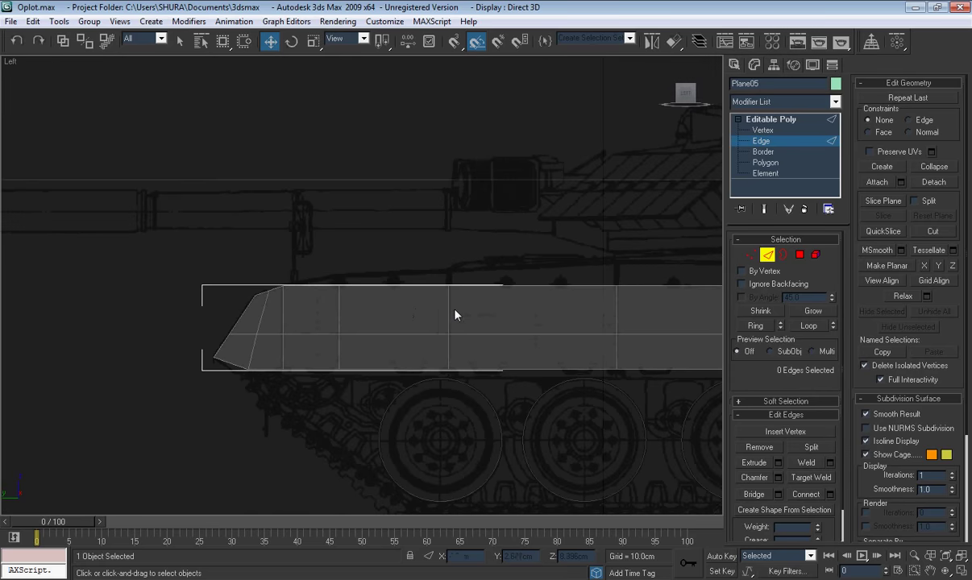
{"action": "scroll", "coordinate": [483, 317], "scroll_direction": "up", "scroll_amount": 2}
{"action": "scroll", "coordinate": [321, 318], "scroll_direction": "up", "scroll_amount": 3}
{"action": "middle_click_drag", "start_coordinate": [435, 312], "coordinate": [407, 312]}
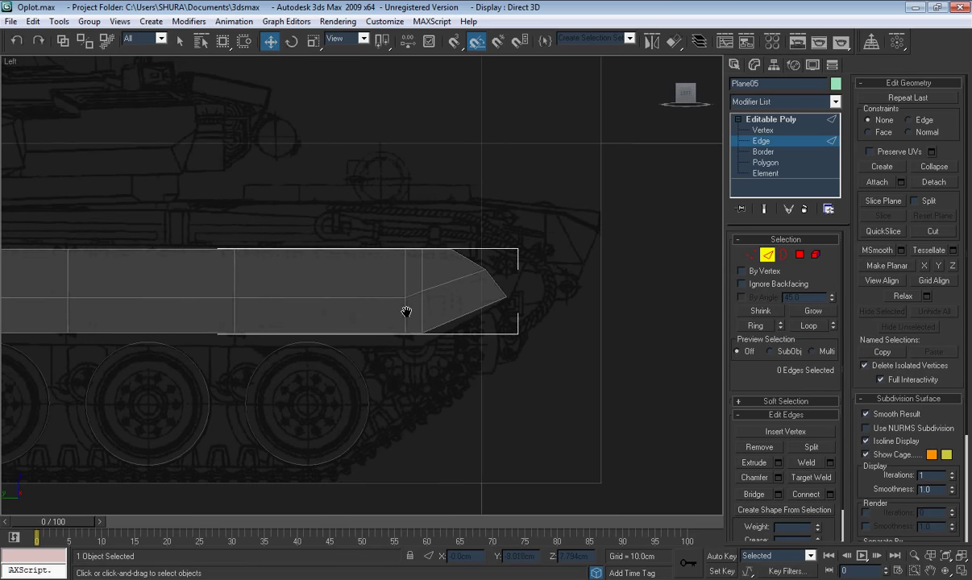
- Show the plate face-on in the Front view at Vertex level, placed upper left
{"action": "key", "text": "f"}
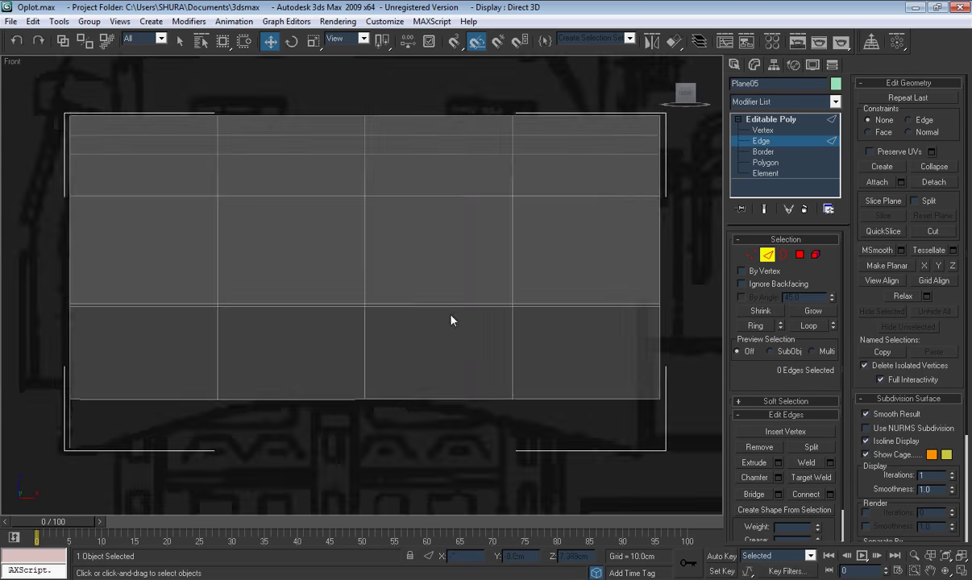
{"action": "scroll", "coordinate": [451, 320], "scroll_direction": "down", "scroll_amount": 2}
{"action": "key", "text": "1"}
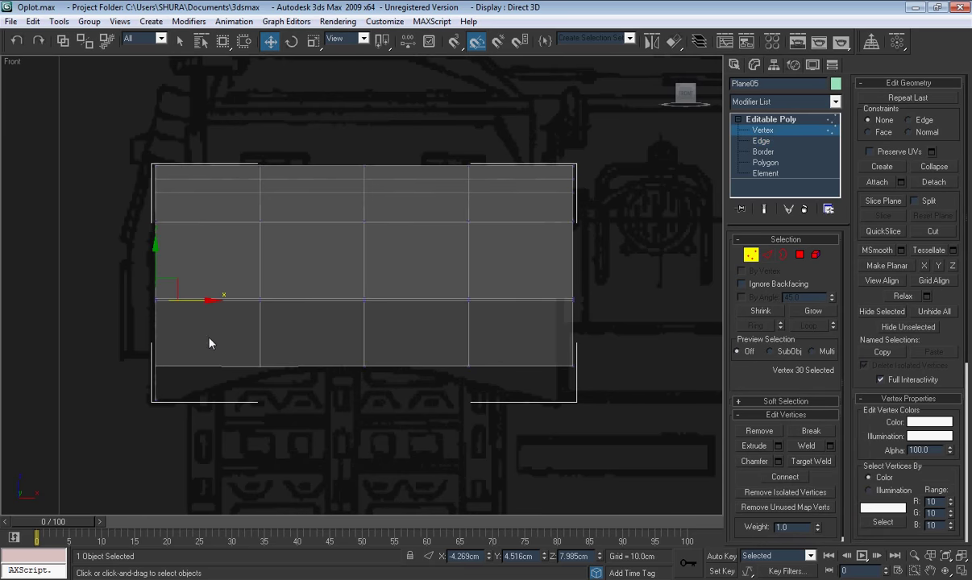
{"action": "left_click", "coordinate": [572, 366]}
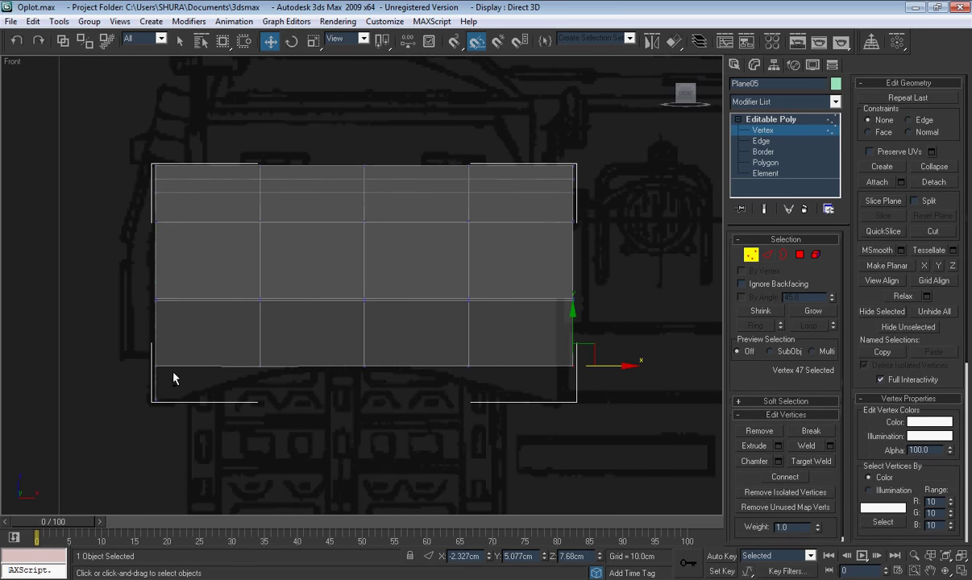
{"action": "left_click", "coordinate": [195, 389]}
{"action": "scroll", "coordinate": [214, 380], "scroll_direction": "down", "scroll_amount": 5}
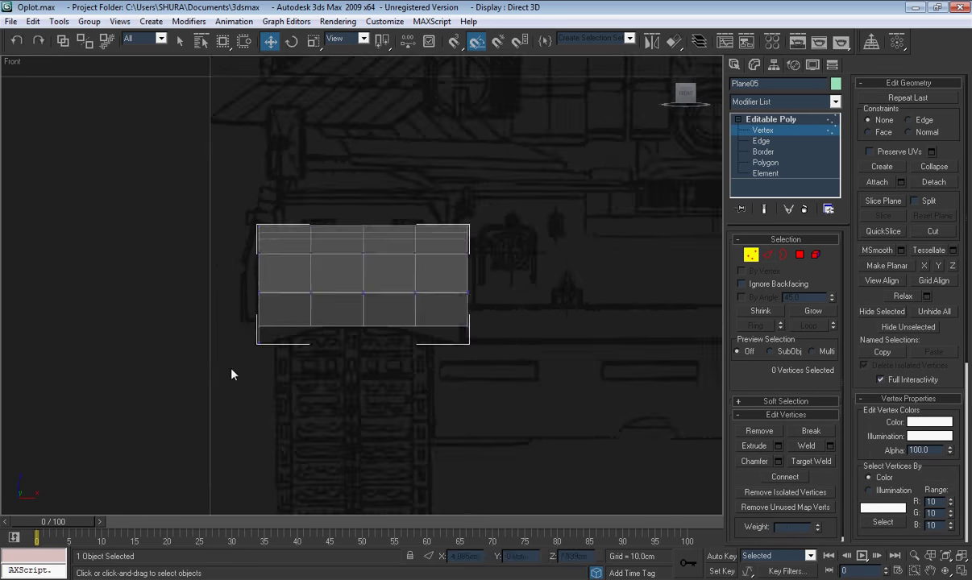
{"action": "scroll", "coordinate": [304, 371], "scroll_direction": "up", "scroll_amount": 7}
{"action": "scroll", "coordinate": [379, 373], "scroll_direction": "down", "scroll_amount": 4}
{"action": "middle_click_drag", "start_coordinate": [390, 374], "coordinate": [289, 348]}
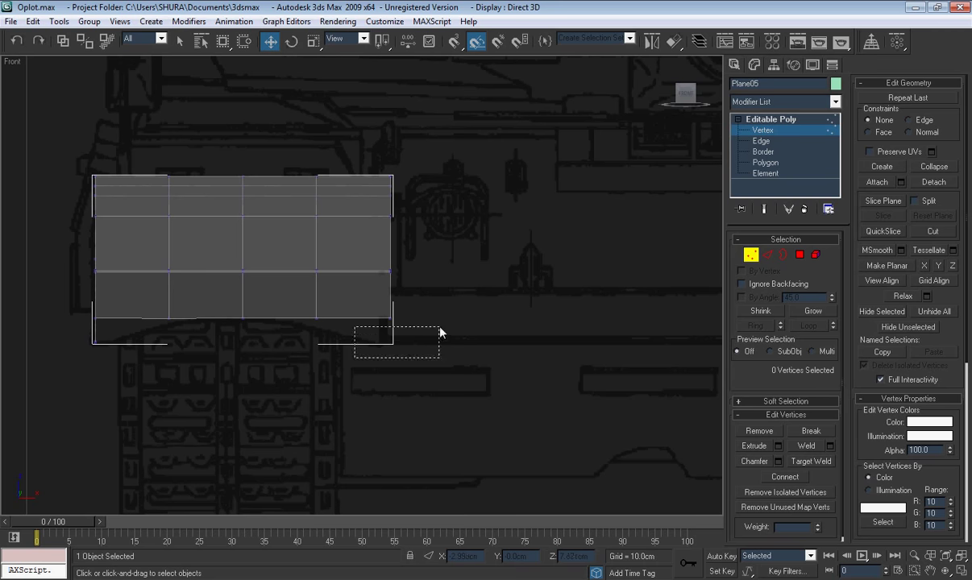
- Pull the lower corner vertices down and raise the middle bottom vertices to arch the edge
{"action": "left_click_drag", "start_coordinate": [439, 332], "coordinate": [434, 312]}
{"action": "left_click_drag", "start_coordinate": [64, 353], "coordinate": [63, 349]}
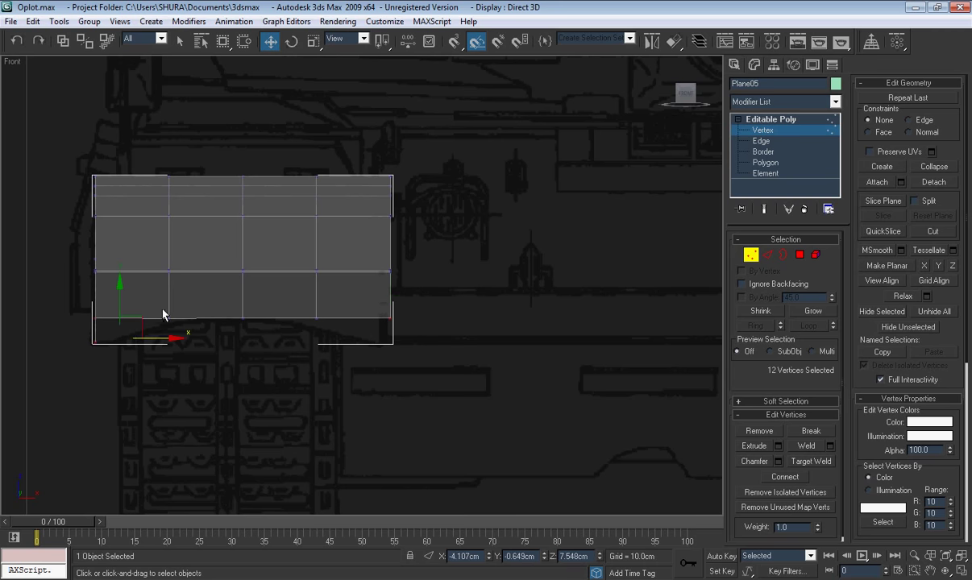
{"action": "left_click_drag", "start_coordinate": [119, 302], "coordinate": [119, 323]}
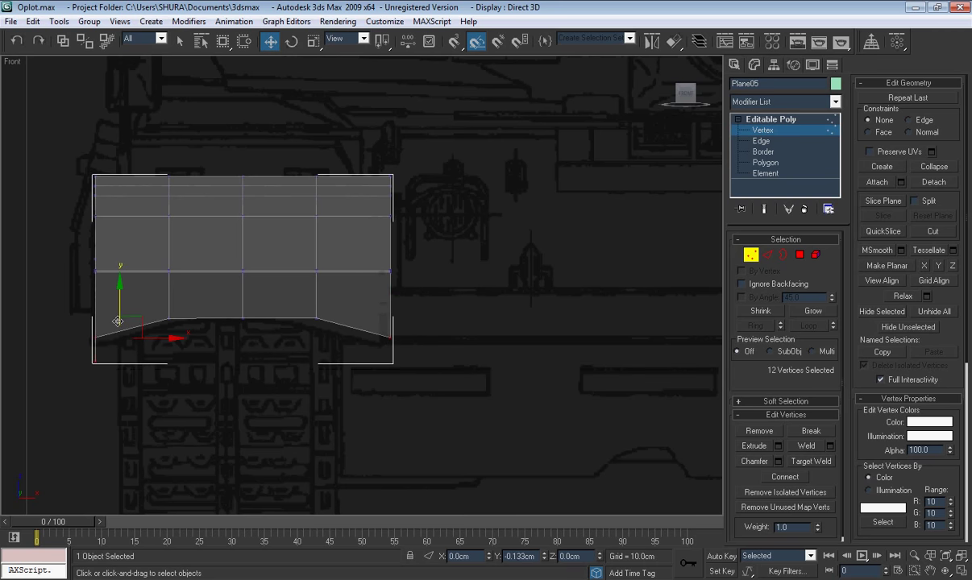
{"action": "left_click", "coordinate": [201, 338]}
{"action": "left_click_drag", "start_coordinate": [268, 315], "coordinate": [246, 282]}
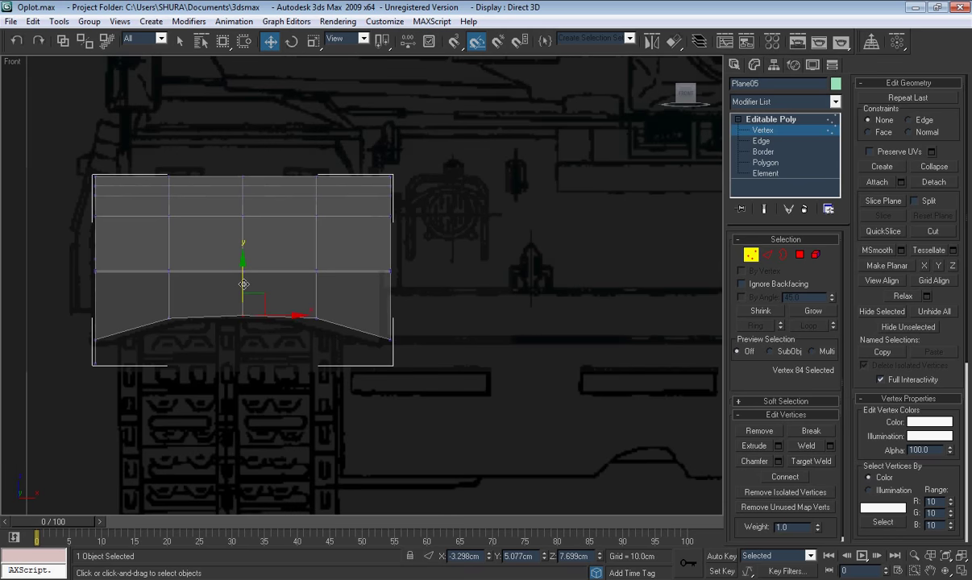
{"action": "scroll", "coordinate": [321, 323], "scroll_direction": "up", "scroll_amount": 2}
{"action": "scroll", "coordinate": [322, 321], "scroll_direction": "down", "scroll_amount": 2}
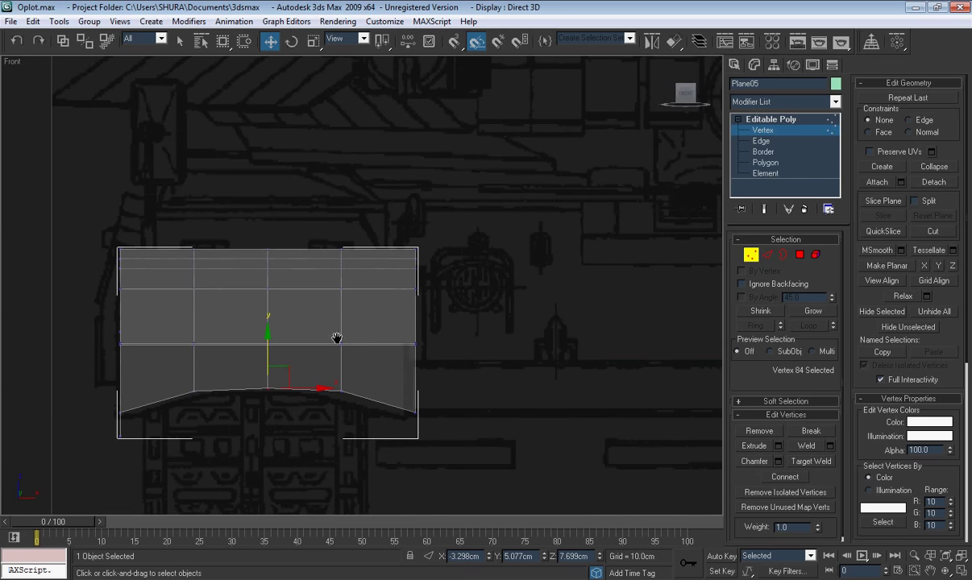
- In the Top view, box-select the plate's upper rows of vertices
{"action": "key", "text": "t"}
{"action": "scroll", "coordinate": [325, 348], "scroll_direction": "down", "scroll_amount": 2}
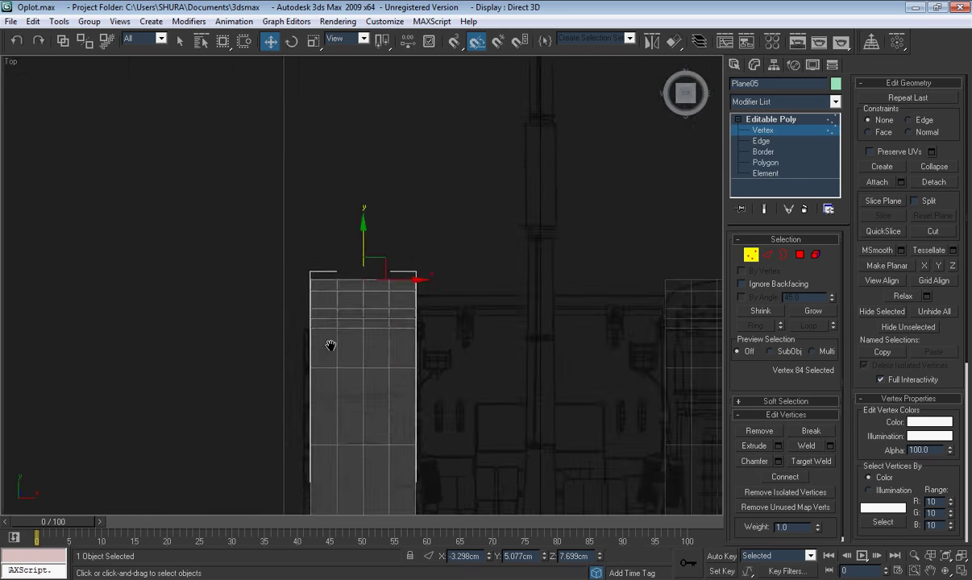
{"action": "scroll", "coordinate": [330, 342], "scroll_direction": "up", "scroll_amount": 3}
{"action": "left_click", "coordinate": [287, 271]}
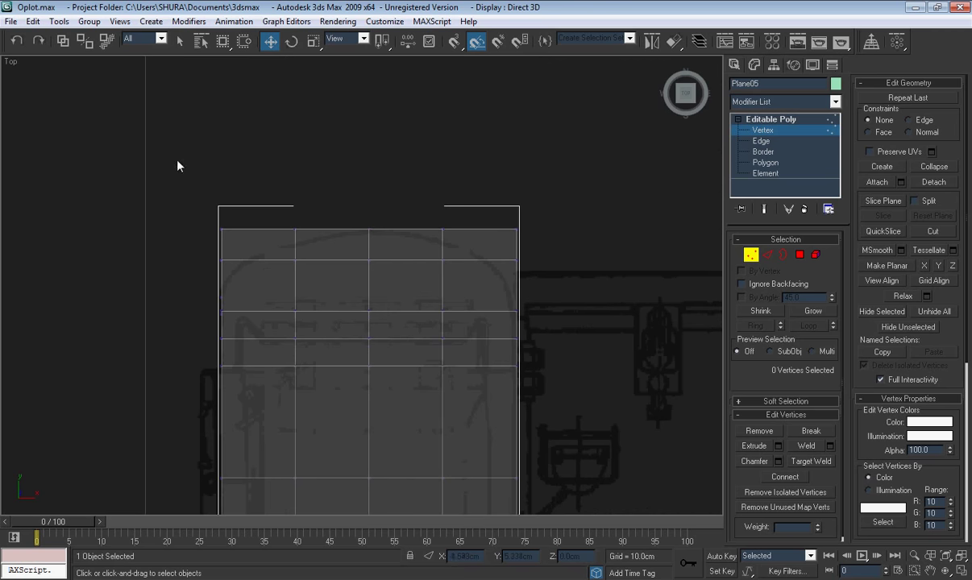
{"action": "left_click_drag", "start_coordinate": [178, 166], "coordinate": [569, 394]}
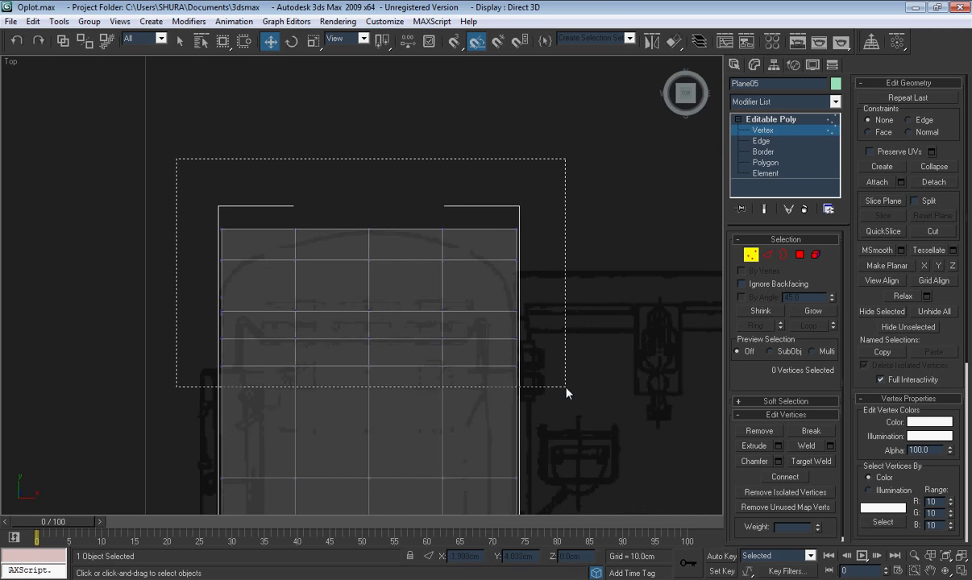
- Browse the Create panel's Shapes and Standard Primitives lists, then return to the Modify stack
{"action": "left_click", "coordinate": [735, 64]}
{"action": "left_click", "coordinate": [755, 86]}
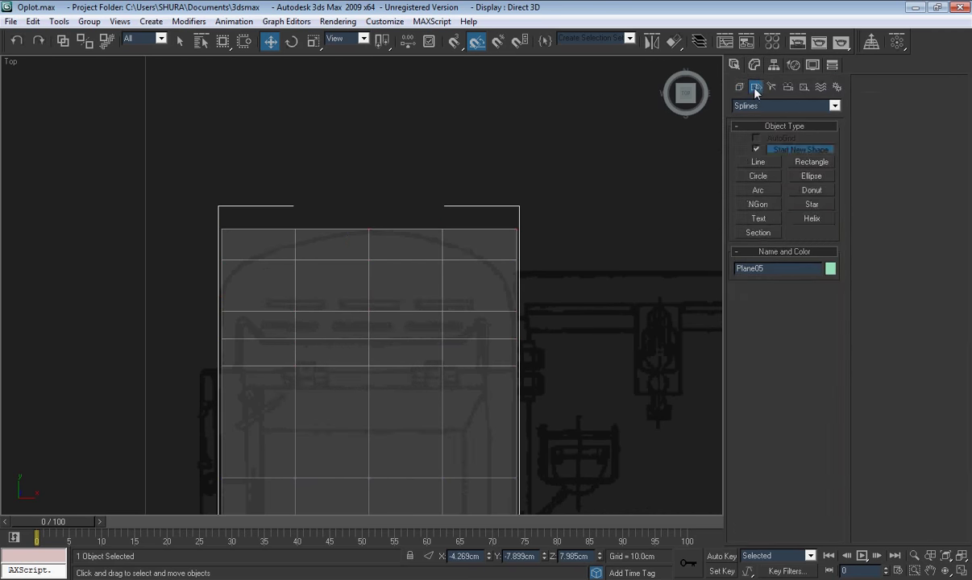
{"action": "left_click", "coordinate": [774, 106]}
{"action": "left_click", "coordinate": [762, 114]}
{"action": "left_click", "coordinate": [739, 87]}
{"action": "left_click", "coordinate": [761, 106]}
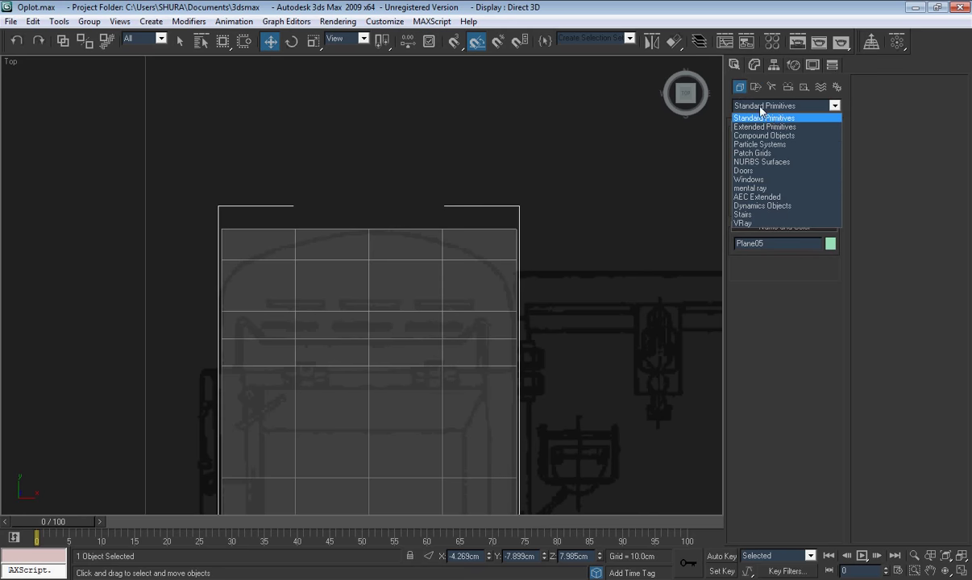
{"action": "left_click", "coordinate": [770, 118]}
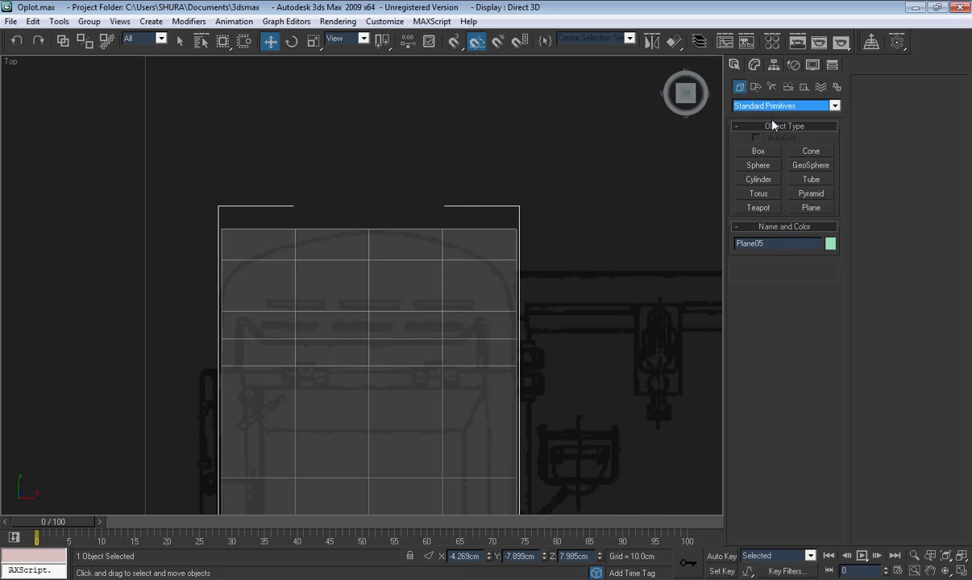
{"action": "left_click", "coordinate": [774, 106]}
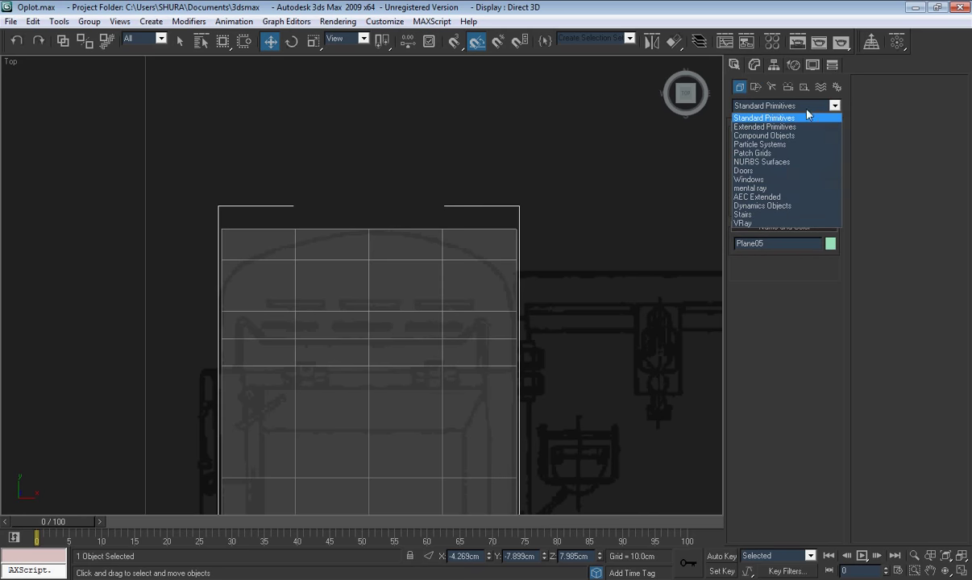
{"action": "left_click", "coordinate": [761, 117]}
{"action": "left_click", "coordinate": [755, 65]}
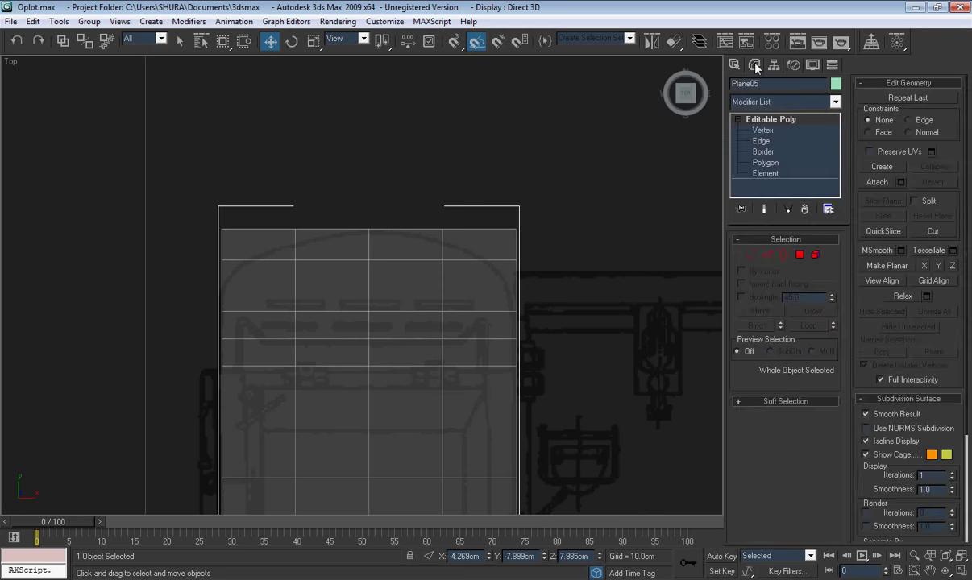
- Add an FFD 3x3x3 modifier to Plane05 and enter its Control Points level
{"action": "left_click", "coordinate": [760, 103]}
{"action": "scroll", "coordinate": [800, 305], "scroll_direction": "down", "scroll_amount": 5}
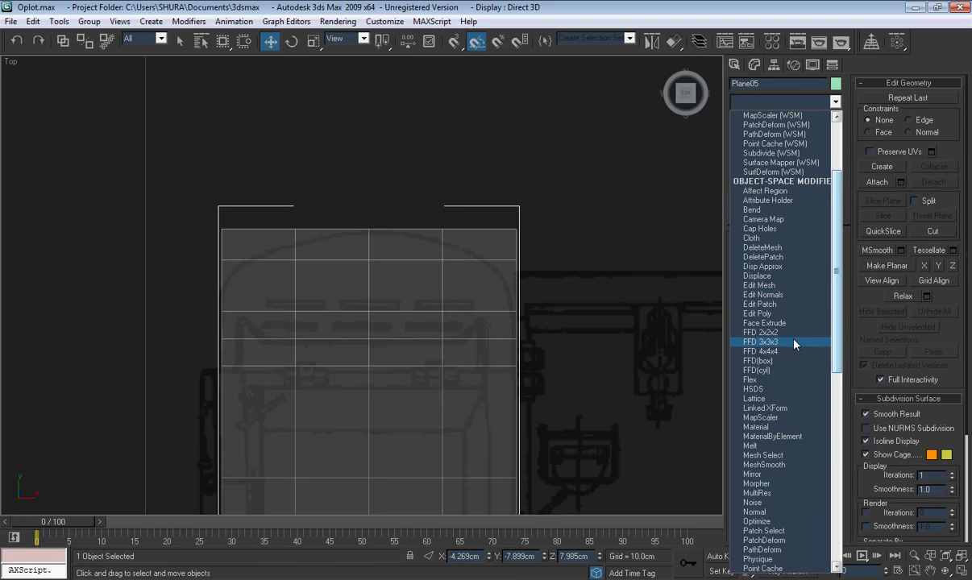
{"action": "left_click", "coordinate": [750, 341]}
{"action": "left_click", "coordinate": [751, 119]}
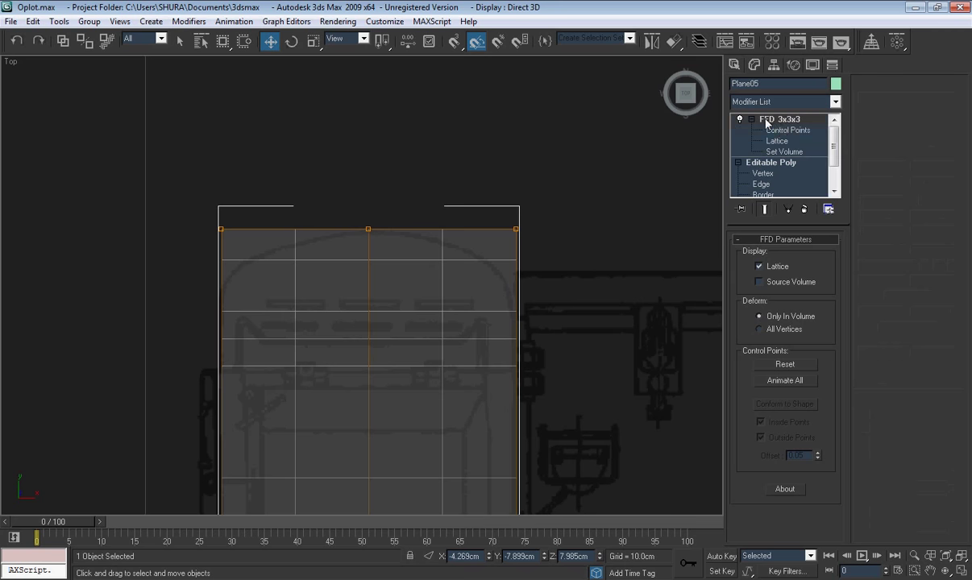
{"action": "left_click", "coordinate": [780, 131]}
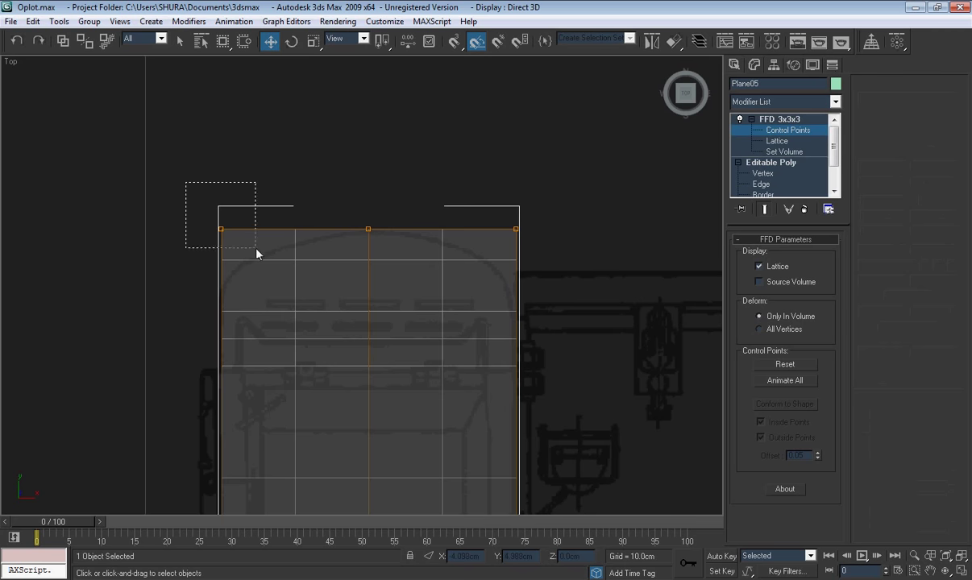
- Raise the top-centre control points and lower the top corners to form a pointed tip
{"action": "left_click_drag", "start_coordinate": [257, 253], "coordinate": [266, 256]}
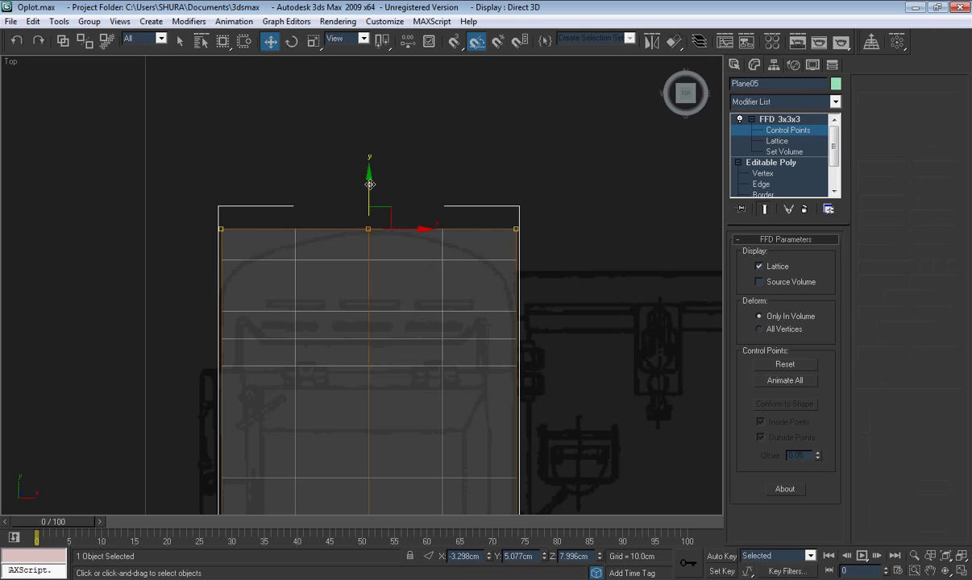
{"action": "mouse_move", "coordinate": [369, 183]}
{"action": "left_mouse_down"}
{"action": "mouse_move", "coordinate": [371, 211]}
{"action": "mouse_move", "coordinate": [377, 163]}
{"action": "left_mouse_up"}
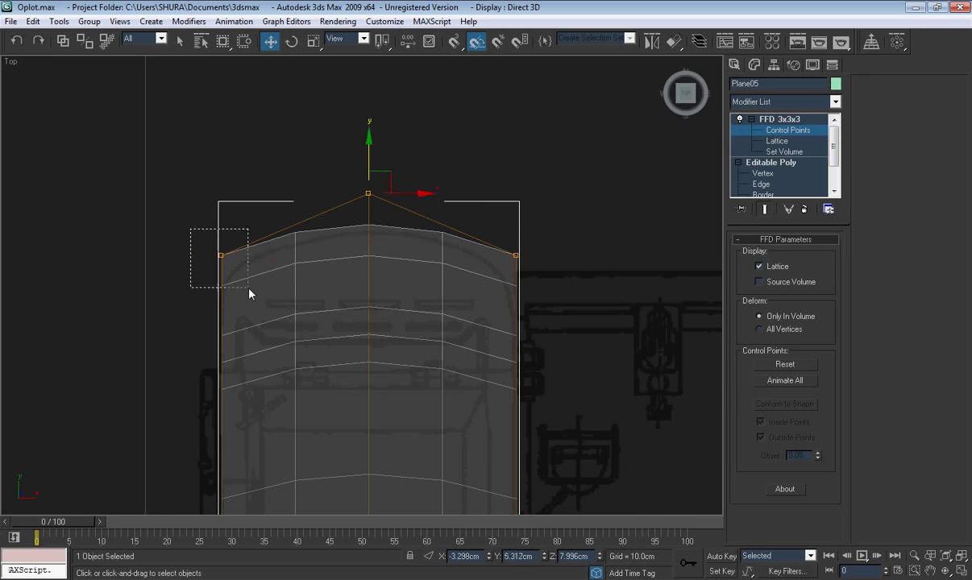
{"action": "left_click_drag", "start_coordinate": [250, 295], "coordinate": [251, 295]}
{"action": "left_click", "coordinate": [516, 256], "text": "ctrl"}
{"action": "left_click_drag", "start_coordinate": [366, 217], "coordinate": [365, 235]}
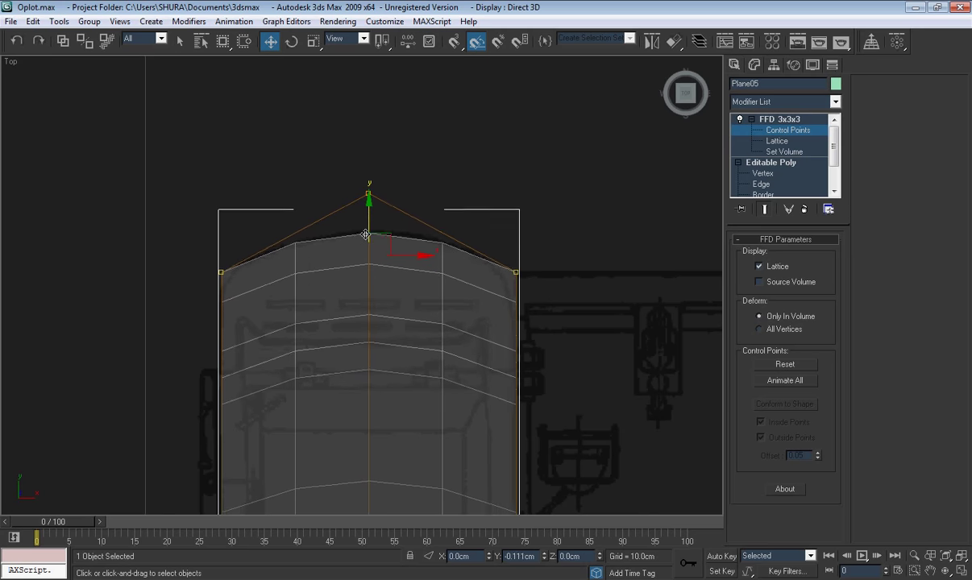
{"action": "left_click", "coordinate": [368, 193]}
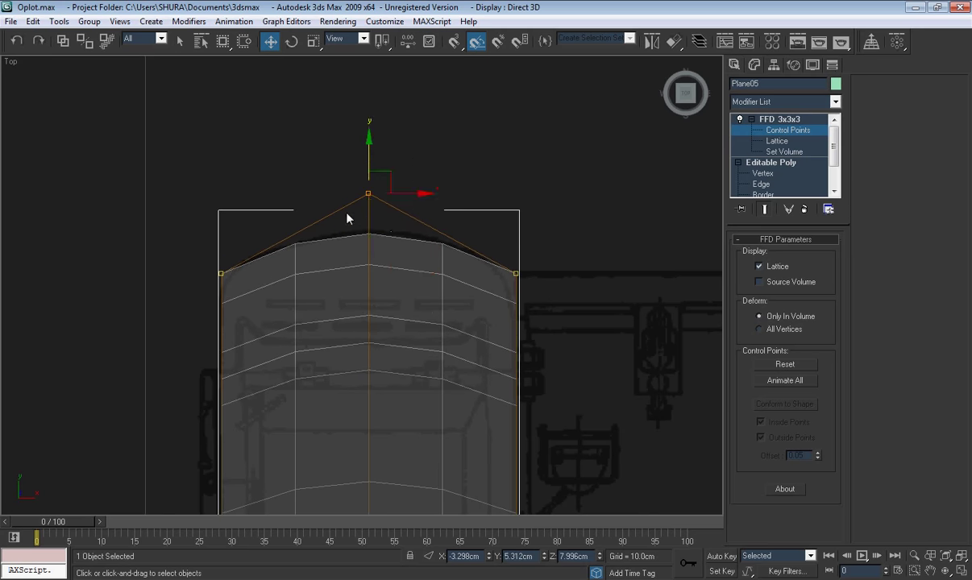
{"action": "scroll", "coordinate": [392, 330], "scroll_direction": "down", "scroll_amount": 2}
- Bring both side plates into view and convert Plane05 to Editable Poly
{"action": "scroll", "coordinate": [400, 317], "scroll_direction": "down", "scroll_amount": 4}
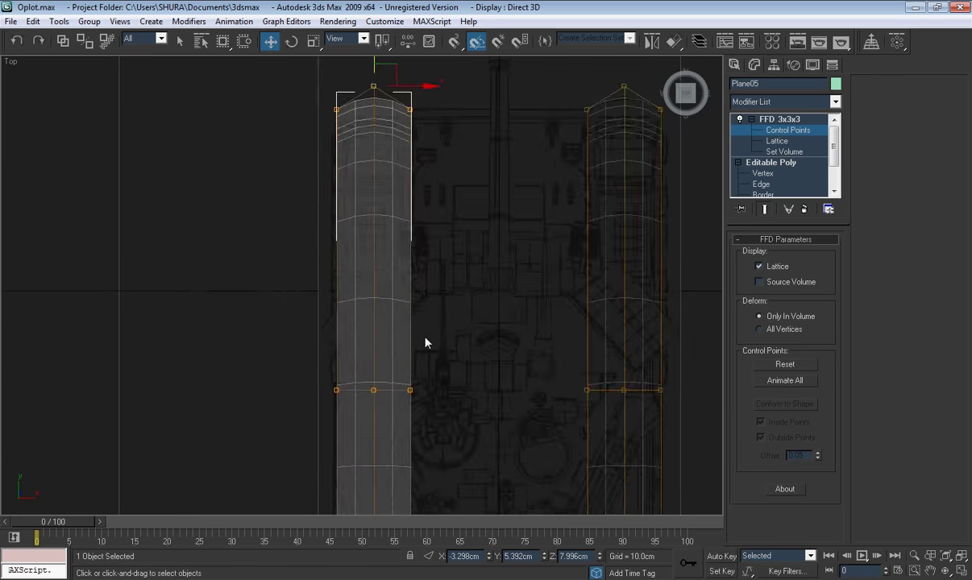
{"action": "scroll", "coordinate": [400, 317], "scroll_direction": "down", "scroll_amount": 2}
{"action": "middle_click_drag", "start_coordinate": [400, 317], "coordinate": [387, 328]}
{"action": "scroll", "coordinate": [387, 328], "scroll_direction": "down", "scroll_amount": 2}
{"action": "scroll", "coordinate": [410, 348], "scroll_direction": "up", "scroll_amount": 5}
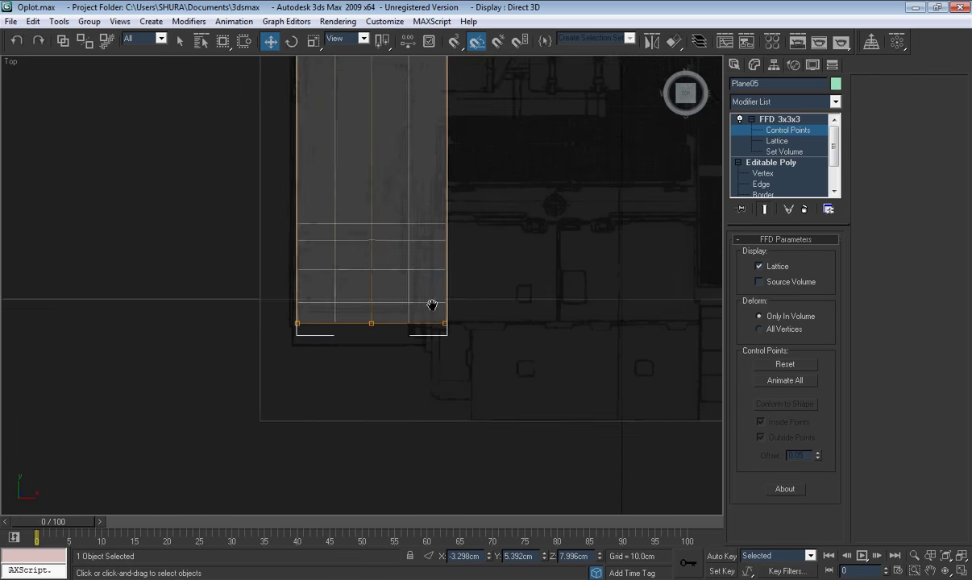
{"action": "scroll", "coordinate": [432, 306], "scroll_direction": "up", "scroll_amount": 4}
{"action": "right_click", "coordinate": [440, 208]}
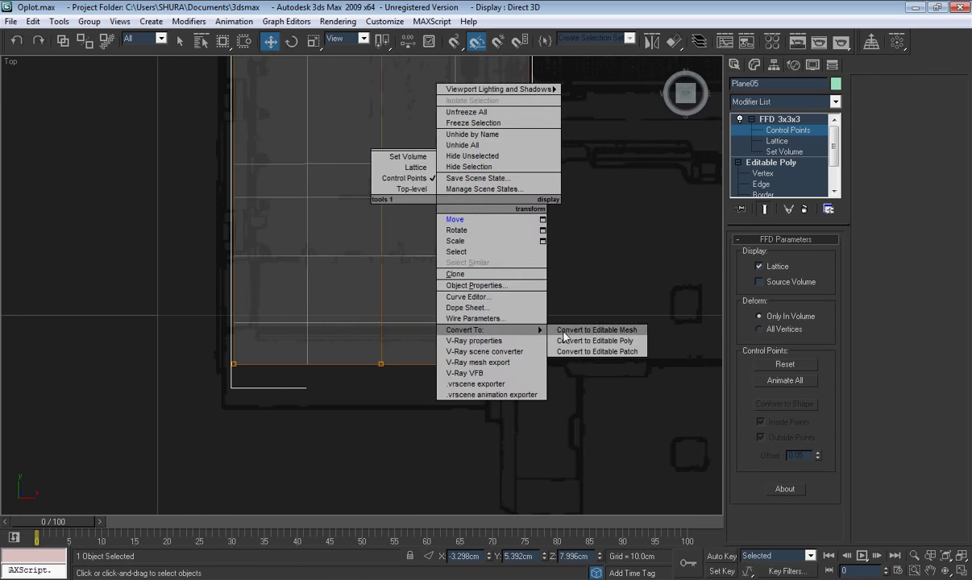
{"action": "left_click", "coordinate": [568, 332]}
- Convert Plane04 to Editable Poly too, then reselect Plane05
{"action": "key", "text": "z"}
{"action": "key", "text": "ctrl+z"}
{"action": "key", "text": "p"}
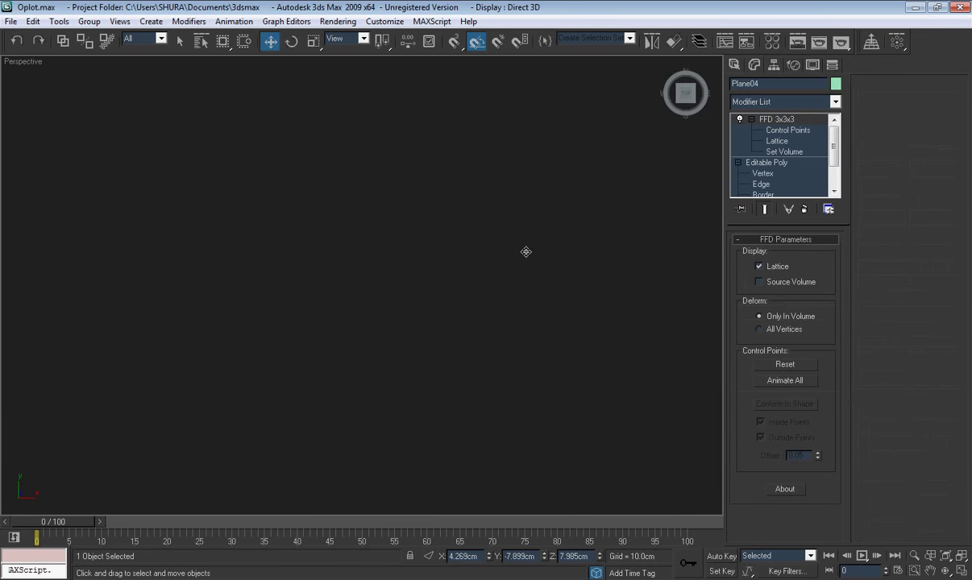
{"action": "right_click", "coordinate": [525, 253]}
{"action": "mouse_move", "coordinate": [551, 374]}
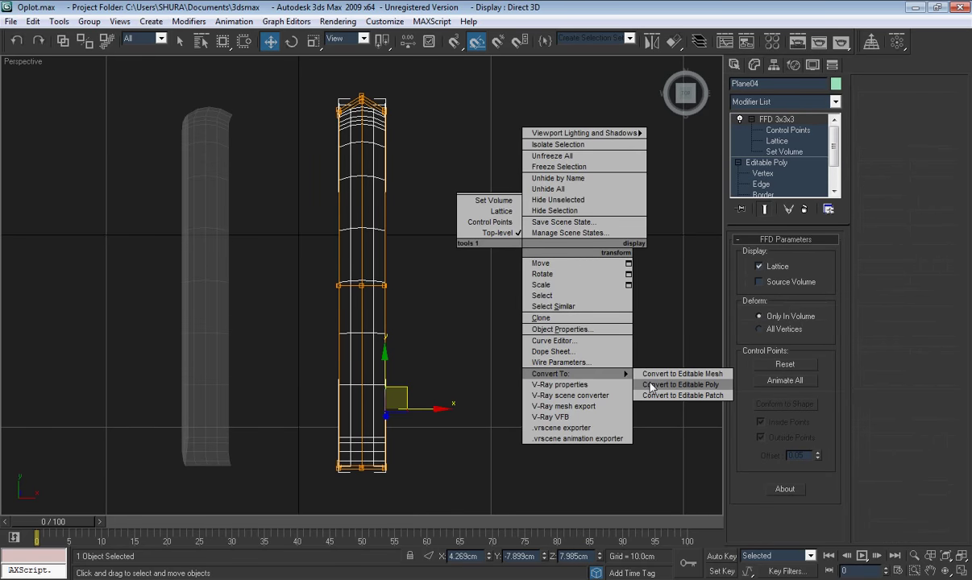
{"action": "left_click", "coordinate": [651, 385]}
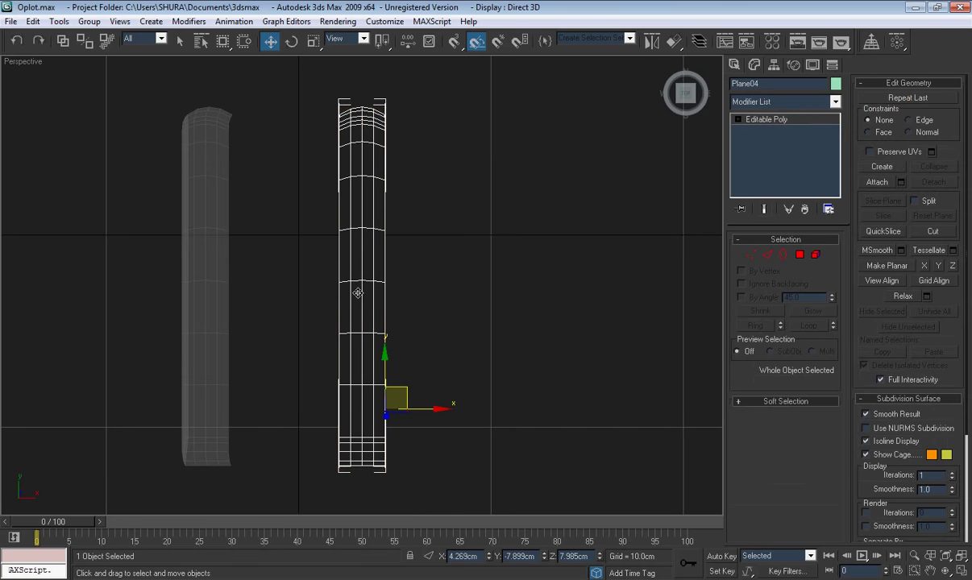
{"action": "left_click", "coordinate": [252, 299]}
{"action": "left_click", "coordinate": [217, 289]}
- Show Plane05 see-through over the tank blueprint in the Left view, zoomed to its front tip
{"action": "key", "text": "z"}
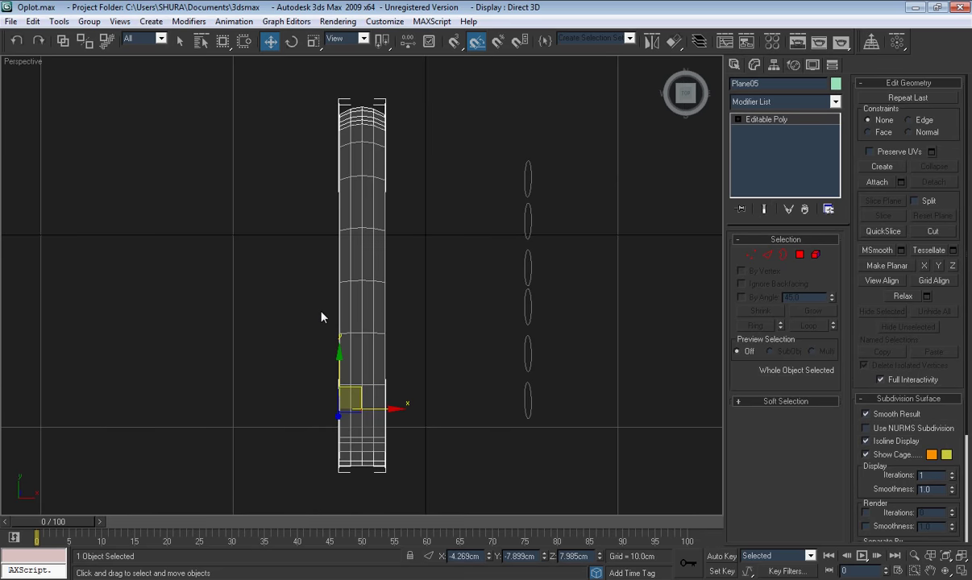
{"action": "key", "text": "t"}
{"action": "key", "text": "z"}
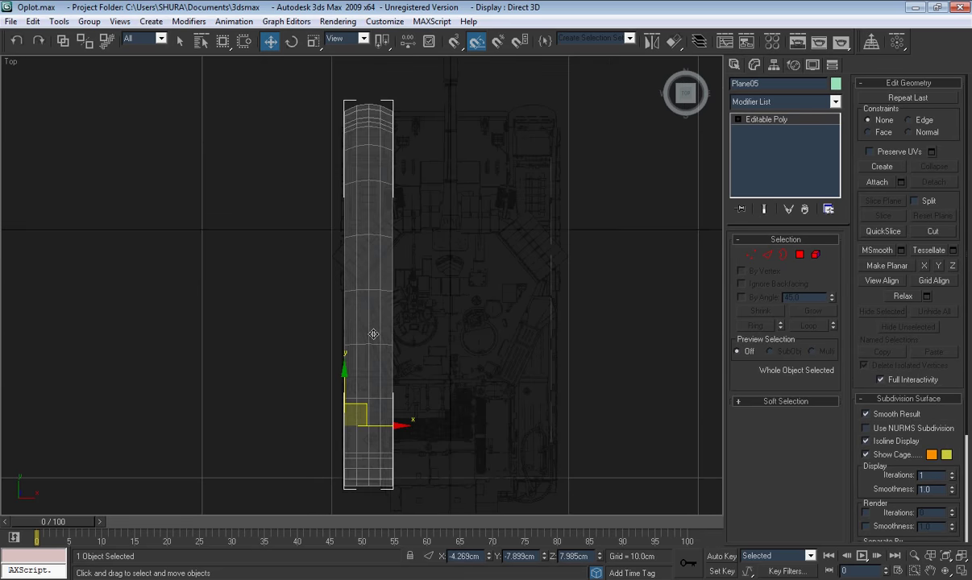
{"action": "key", "text": "l"}
{"action": "key", "text": "z"}
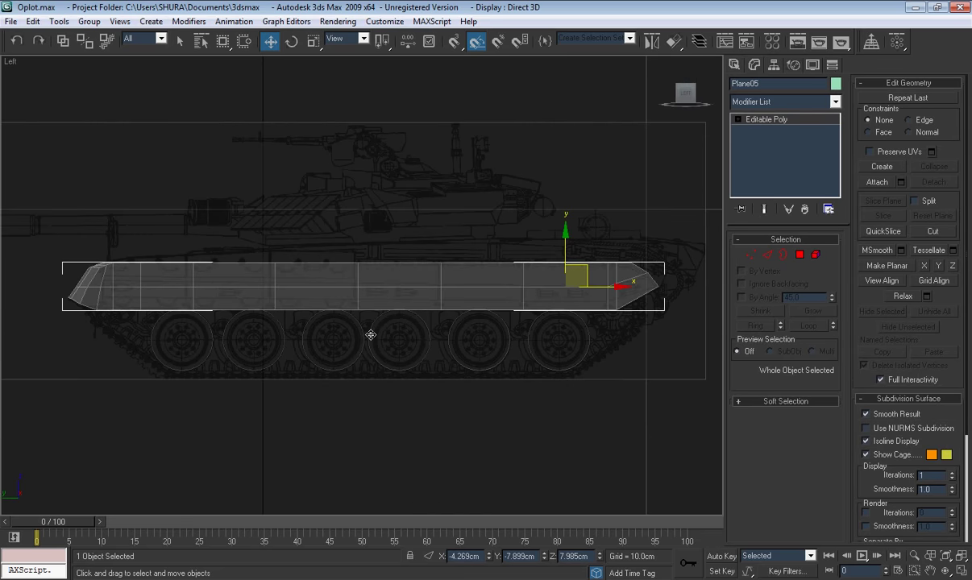
{"action": "key", "text": "alt+x"}
{"action": "scroll", "coordinate": [368, 330], "scroll_direction": "up", "scroll_amount": 4}
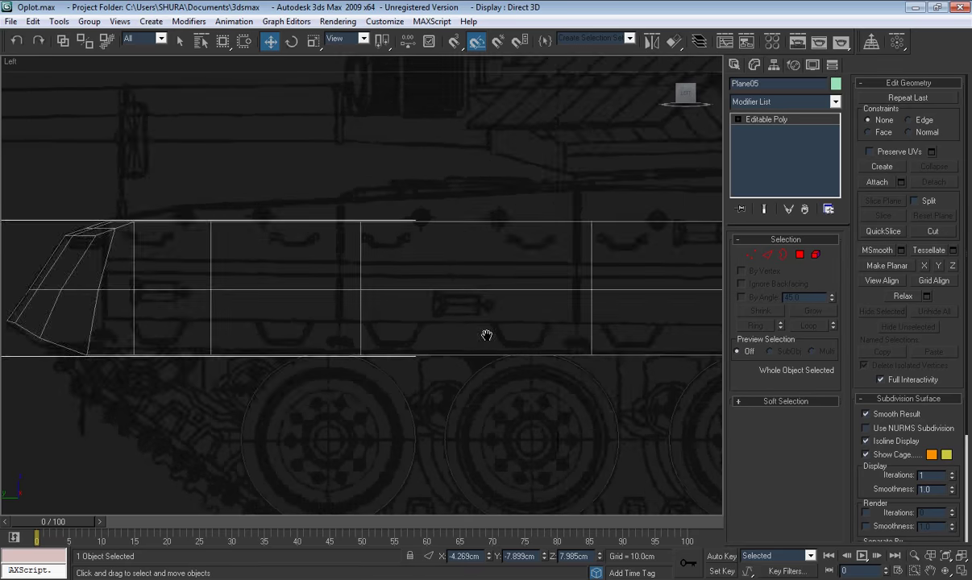
{"action": "mouse_move", "coordinate": [486, 332]}
{"action": "middle_mouse_down"}
{"action": "mouse_move", "coordinate": [439, 337]}
{"action": "mouse_move", "coordinate": [469, 337]}
{"action": "middle_mouse_up"}
{"action": "scroll", "coordinate": [439, 337], "scroll_direction": "up", "scroll_amount": 2}
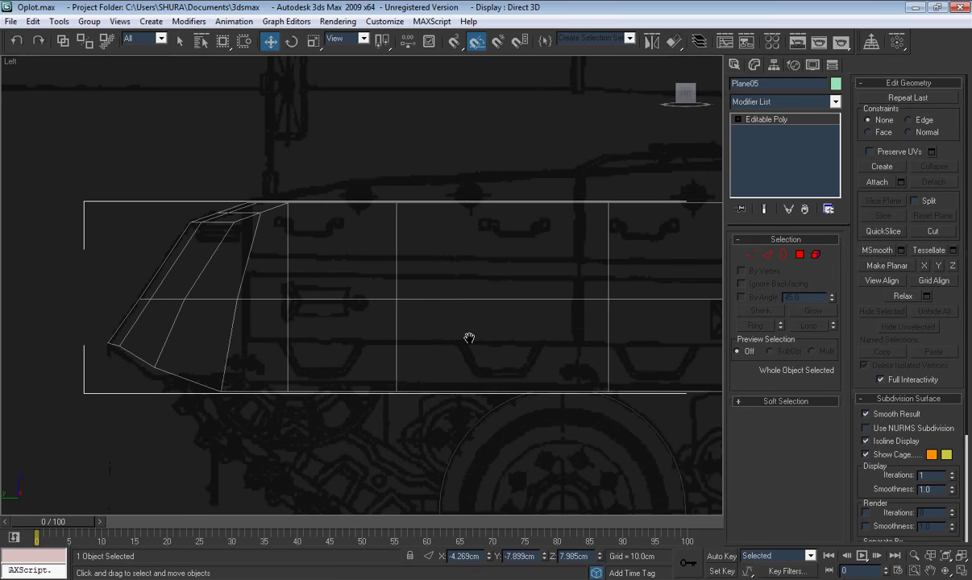
{"action": "scroll", "coordinate": [377, 338], "scroll_direction": "up", "scroll_amount": 2}
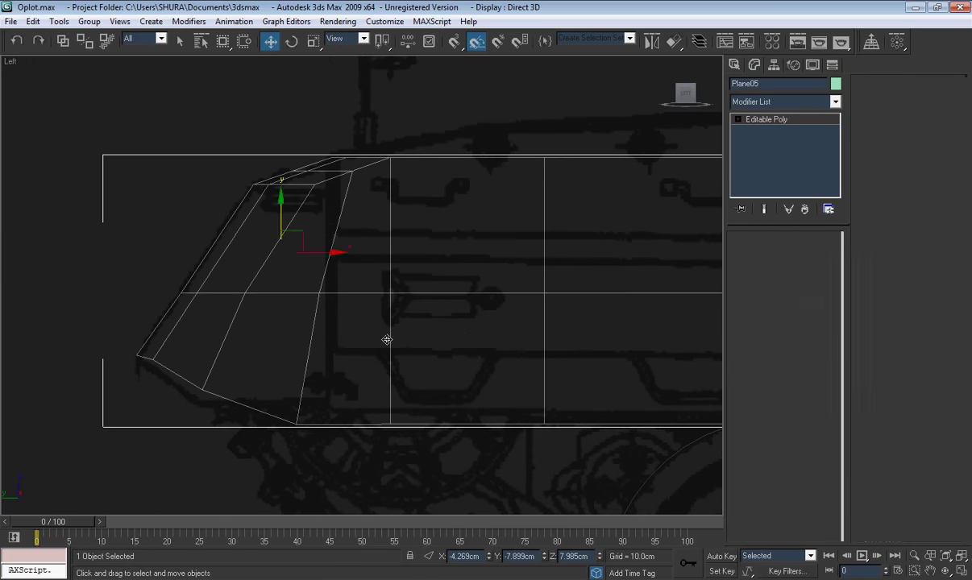
- At Vertex level, slide the bottom tip vertex right to straighten the edge, then select the tip's top vertices
{"action": "key", "text": "1"}
{"action": "left_click_drag", "start_coordinate": [342, 425], "coordinate": [370, 424]}
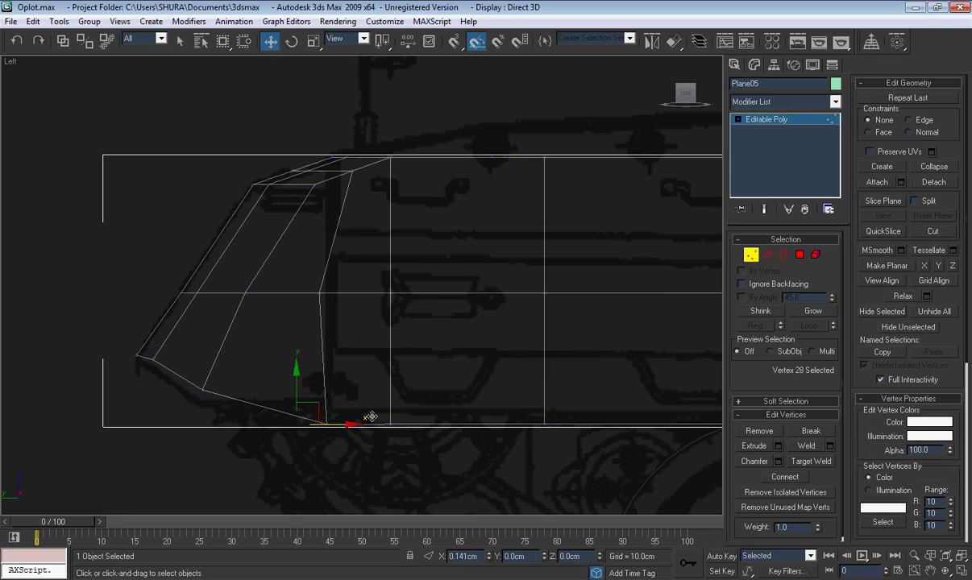
{"action": "left_click", "coordinate": [324, 290]}
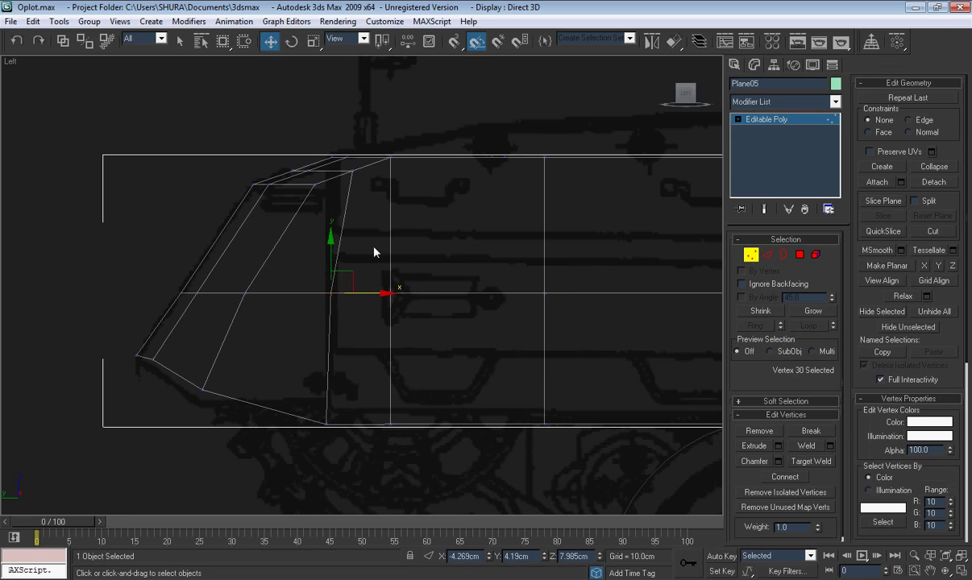
{"action": "scroll", "coordinate": [352, 232], "scroll_direction": "up", "scroll_amount": 2}
{"action": "mouse_move", "coordinate": [346, 165]}
{"action": "left_mouse_down"}
{"action": "mouse_move", "coordinate": [408, 215]}
{"action": "mouse_move", "coordinate": [376, 202]}
{"action": "left_mouse_up"}
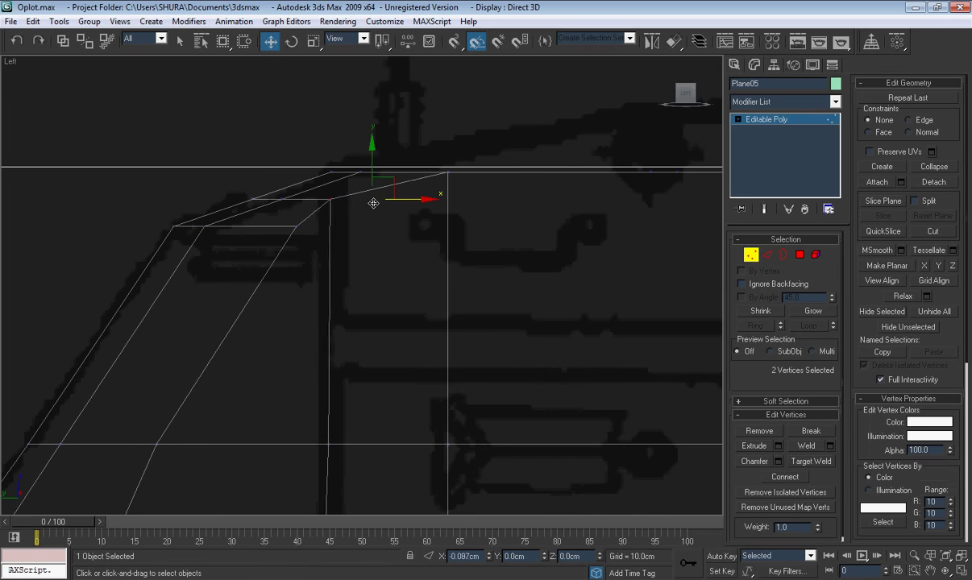
{"action": "left_click", "coordinate": [361, 349]}
- Select the vertices along the plate's curved edge and view it at an angle
{"action": "scroll", "coordinate": [360, 349], "scroll_direction": "down", "scroll_amount": 5}
{"action": "mouse_move", "coordinate": [360, 348]}
{"action": "middle_mouse_down"}
{"action": "mouse_move", "coordinate": [235, 310]}
{"action": "mouse_move", "coordinate": [343, 378]}
{"action": "middle_mouse_up"}
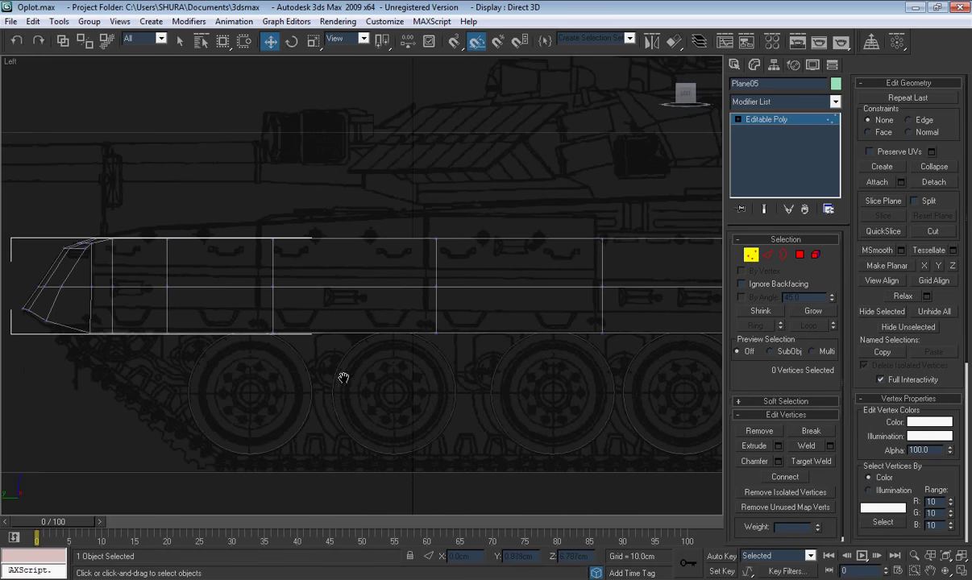
{"action": "scroll", "coordinate": [349, 385], "scroll_direction": "up", "scroll_amount": 2}
{"action": "scroll", "coordinate": [336, 379], "scroll_direction": "up", "scroll_amount": 3}
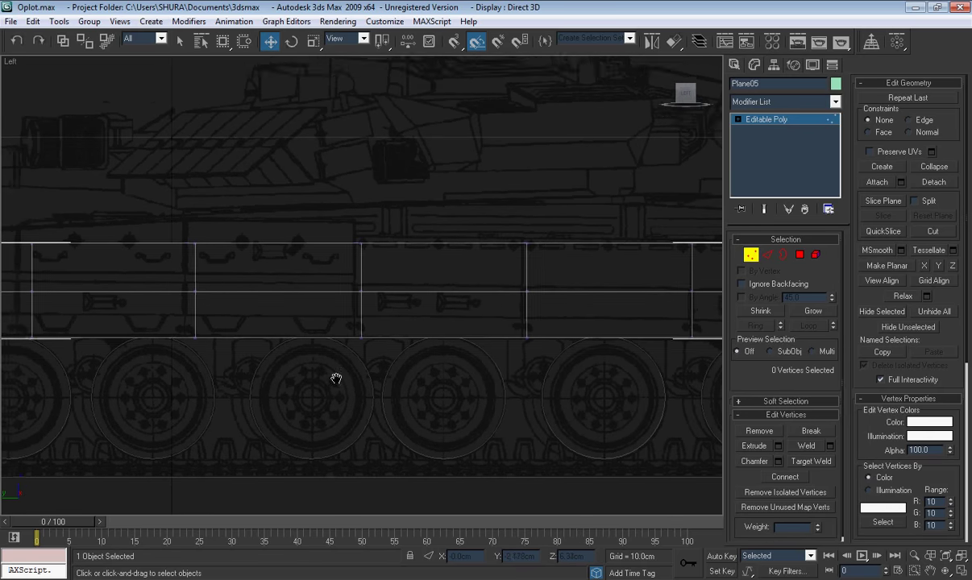
{"action": "scroll", "coordinate": [349, 329], "scroll_direction": "up", "scroll_amount": 3}
{"action": "middle_click_drag", "start_coordinate": [349, 329], "coordinate": [385, 338]}
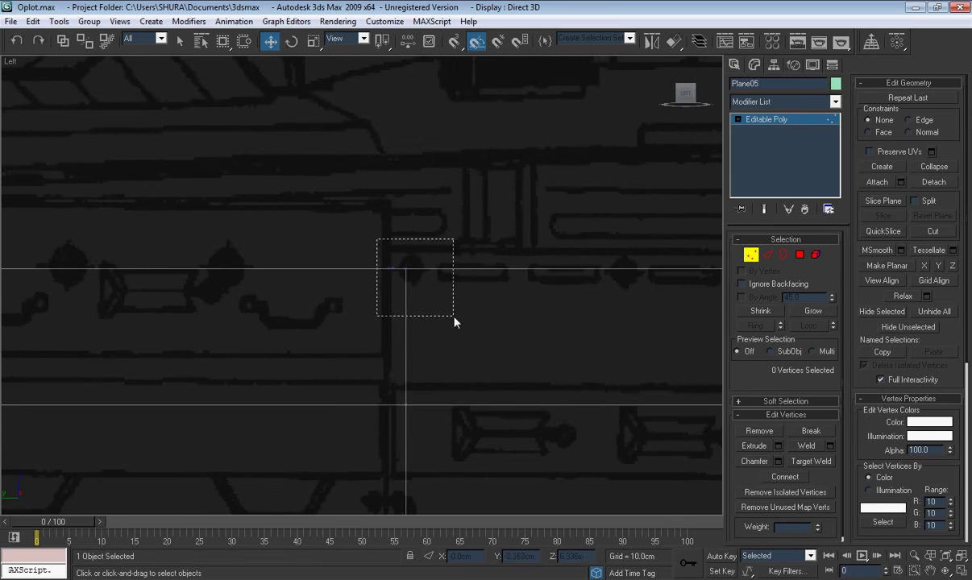
{"action": "left_click_drag", "start_coordinate": [454, 323], "coordinate": [431, 330]}
{"action": "middle_click_drag", "start_coordinate": [431, 330], "coordinate": [385, 407], "text": "alt"}
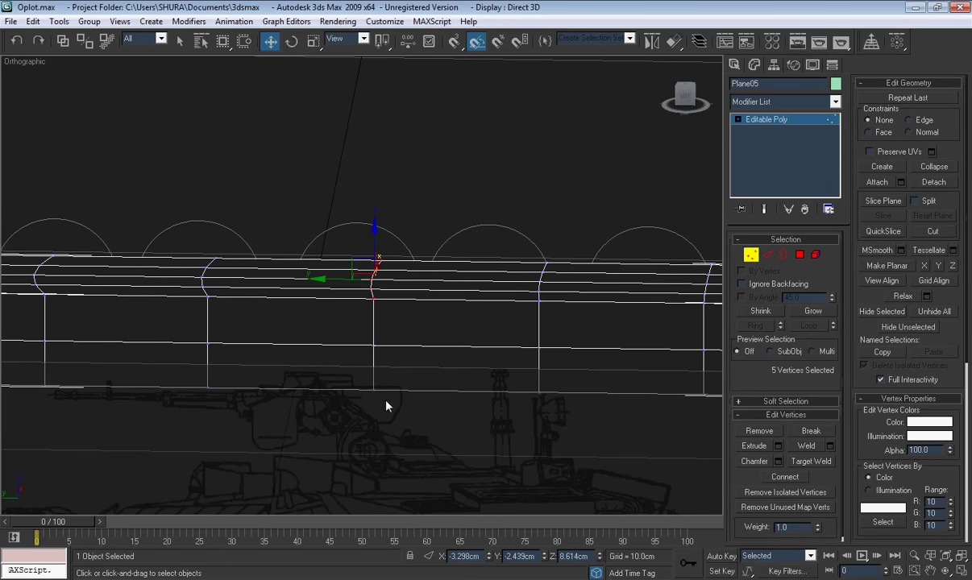
- Add two more vertices to the curved-edge selection and switch to Scale
{"action": "left_click_drag", "start_coordinate": [354, 294], "coordinate": [395, 326], "text": "ctrl"}
{"action": "right_click", "coordinate": [367, 254]}
{"action": "left_click", "coordinate": [395, 283]}
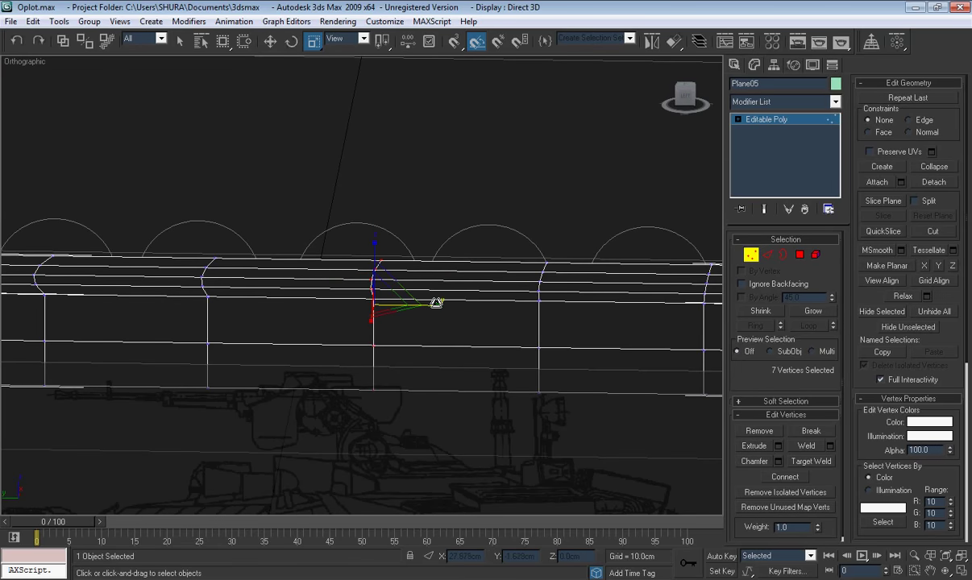
{"action": "middle_click_drag", "start_coordinate": [386, 311], "coordinate": [314, 314], "text": "alt"}
{"action": "left_click_drag", "start_coordinate": [339, 248], "coordinate": [426, 223]}
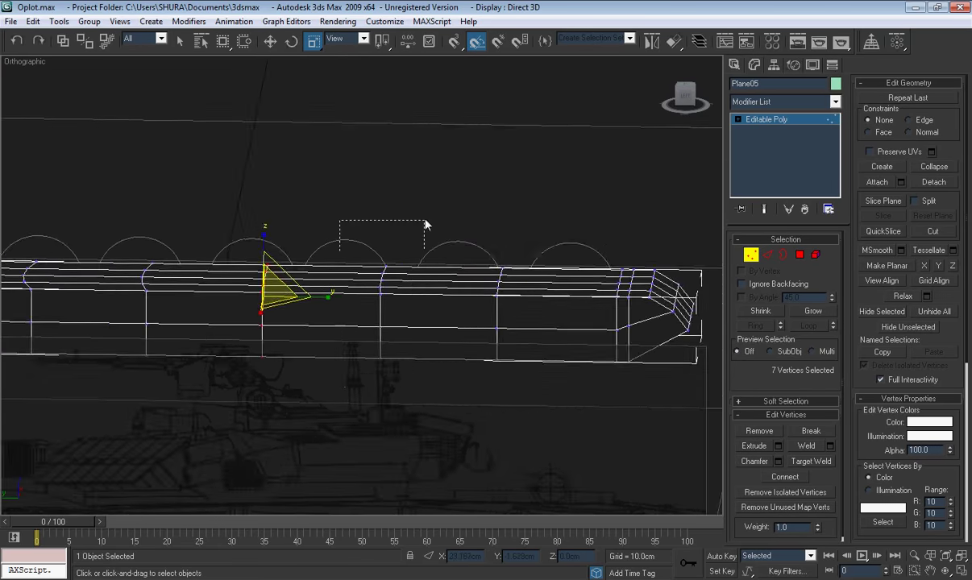
{"action": "key", "text": "z"}
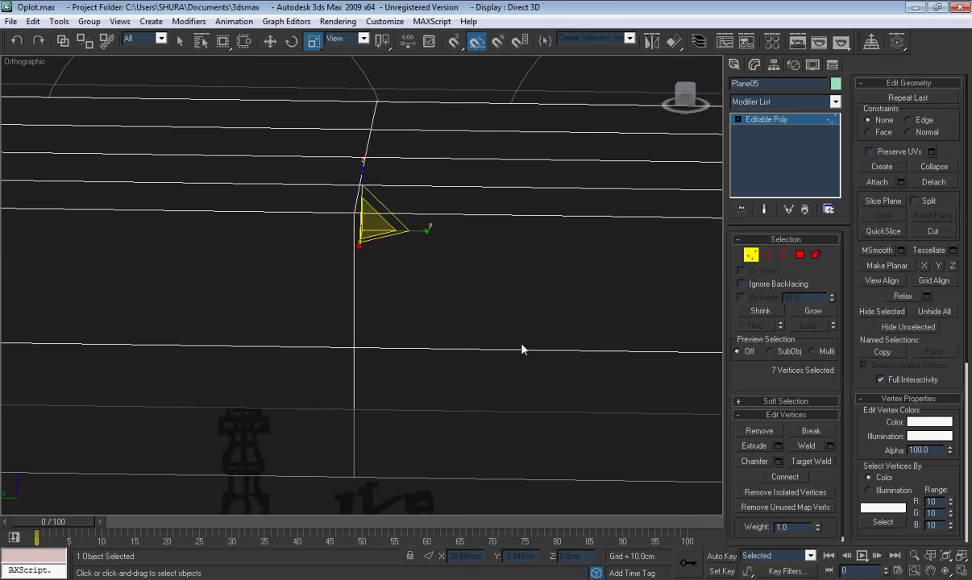
- Select the vertical column of seven vertices and inspect the plate's end from several angles
{"action": "left_click", "coordinate": [521, 349]}
{"action": "key", "text": "z"}
{"action": "left_click_drag", "start_coordinate": [496, 338], "coordinate": [556, 226]}
{"action": "key", "text": "z"}
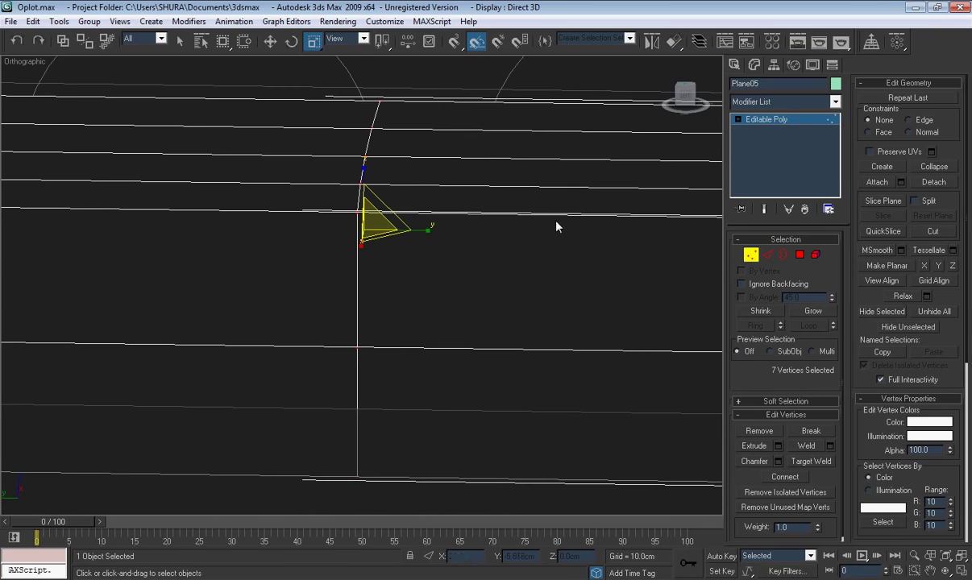
{"action": "scroll", "coordinate": [536, 260], "scroll_direction": "down", "scroll_amount": 3}
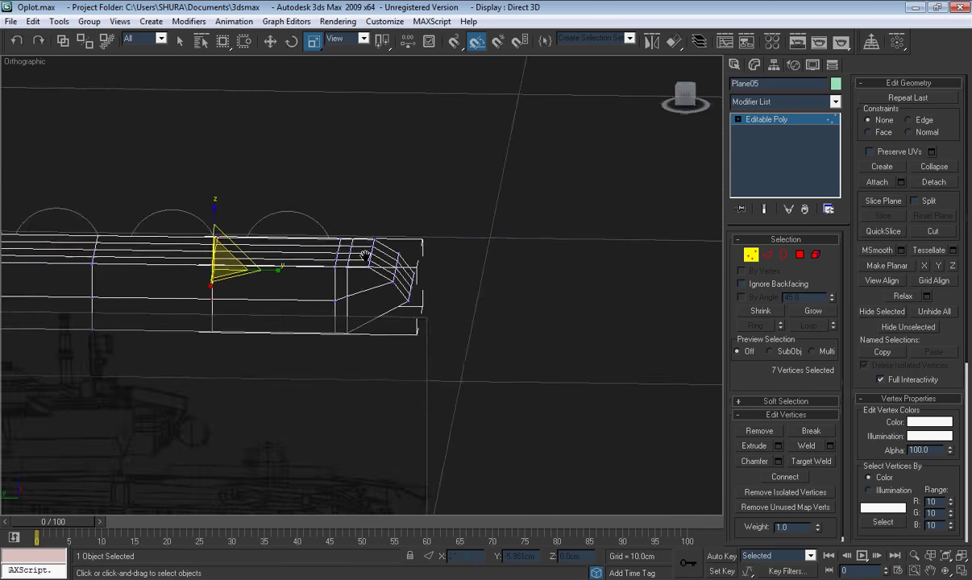
{"action": "scroll", "coordinate": [346, 377], "scroll_direction": "up", "scroll_amount": 2}
{"action": "middle_click_drag", "start_coordinate": [346, 376], "coordinate": [431, 353]}
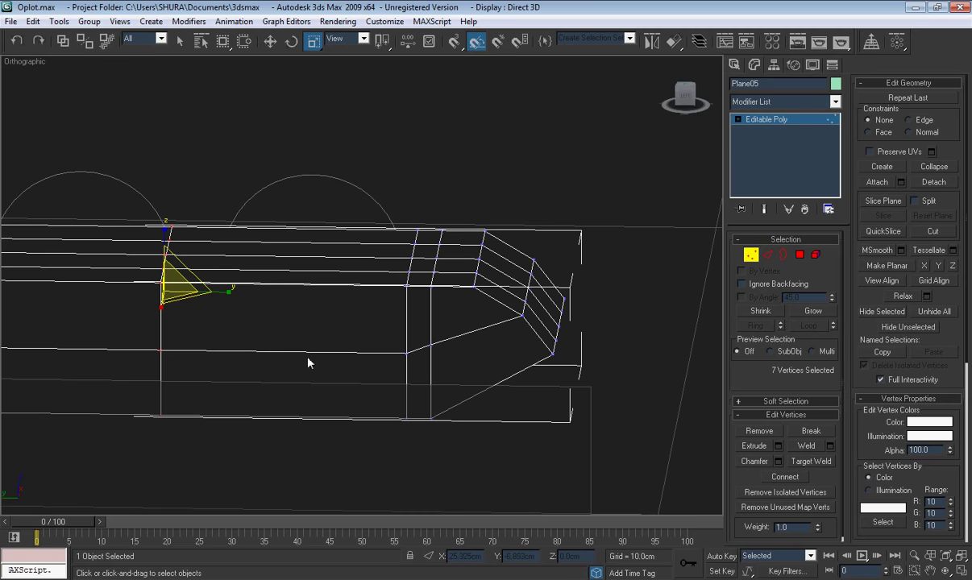
{"action": "scroll", "coordinate": [408, 363], "scroll_direction": "down", "scroll_amount": 3}
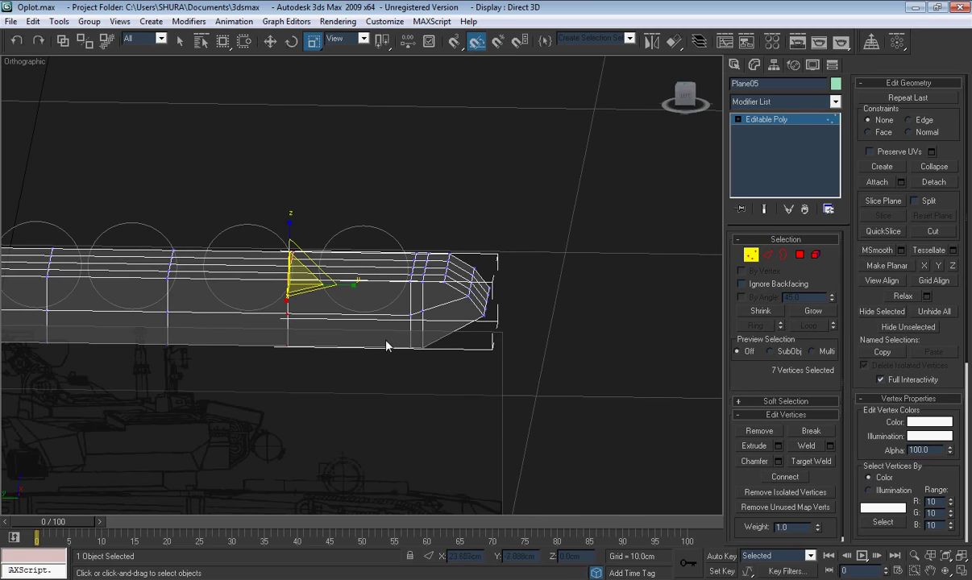
{"action": "mouse_move", "coordinate": [386, 343]}
{"action": "middle_mouse_down", "text": "alt"}
{"action": "mouse_move", "coordinate": [268, 349]}
{"action": "mouse_move", "coordinate": [374, 326]}
{"action": "middle_mouse_up", "text": "alt"}
{"action": "scroll", "coordinate": [440, 339], "scroll_direction": "up", "scroll_amount": 3}
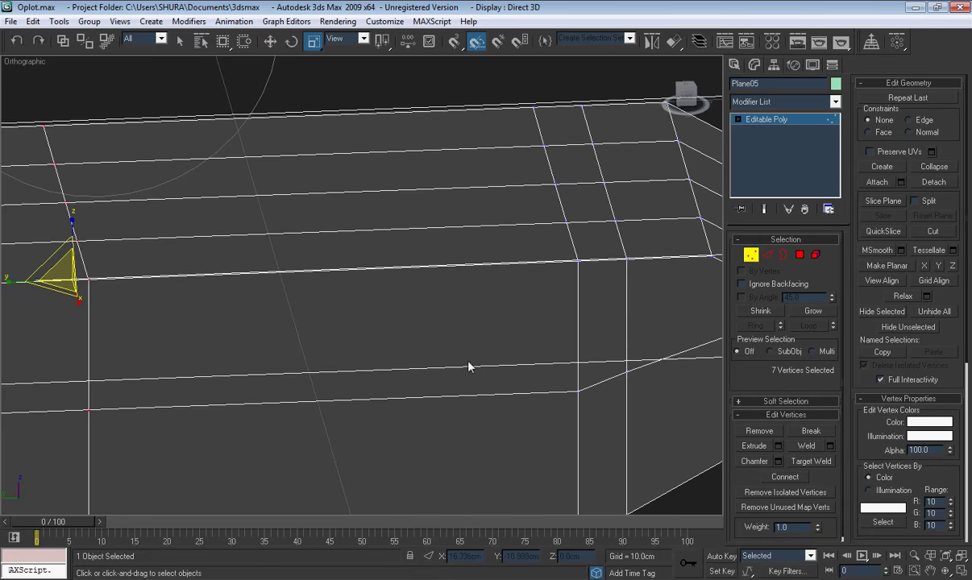
{"action": "middle_click_drag", "start_coordinate": [440, 339], "coordinate": [364, 364], "text": "alt"}
- In the Left view, move the five angled-corner vertices slightly down to match the reference
{"action": "key", "text": "l"}
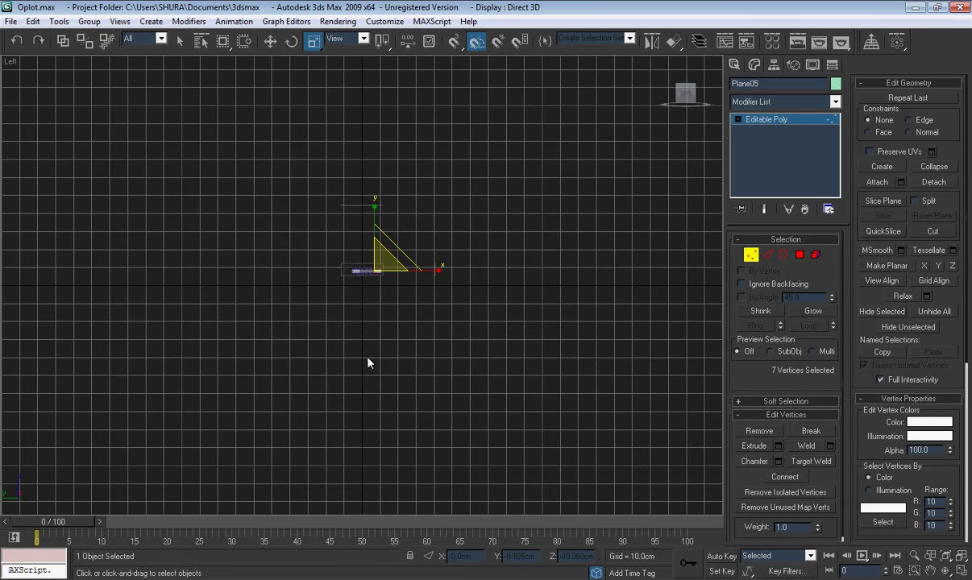
{"action": "scroll", "coordinate": [512, 368], "scroll_direction": "down", "scroll_amount": 3}
{"action": "scroll", "coordinate": [241, 347], "scroll_direction": "up", "scroll_amount": 5}
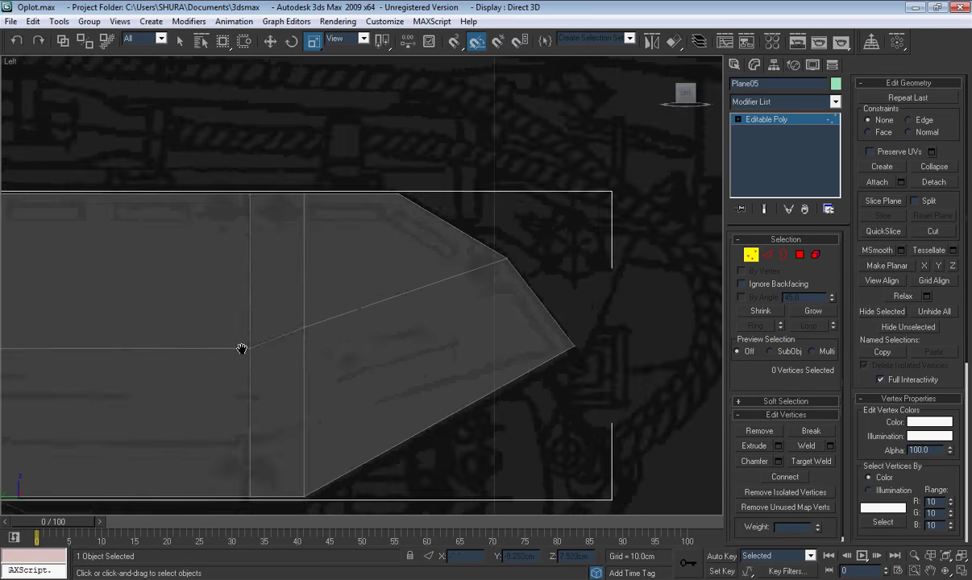
{"action": "middle_click_drag", "start_coordinate": [274, 364], "coordinate": [277, 324]}
{"action": "left_click_drag", "start_coordinate": [592, 191], "coordinate": [514, 243]}
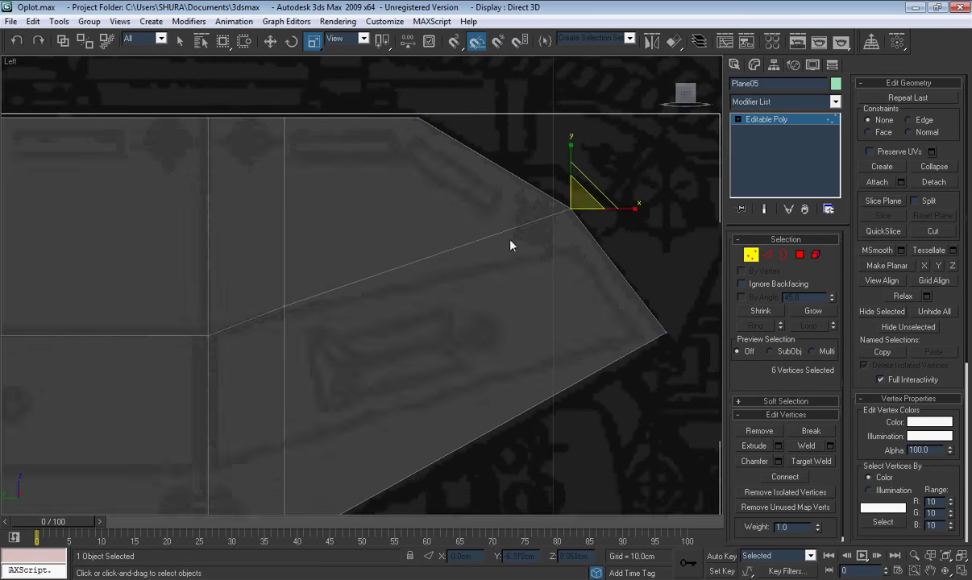
{"action": "key", "text": "w"}
{"action": "left_click_drag", "start_coordinate": [593, 198], "coordinate": [618, 224]}
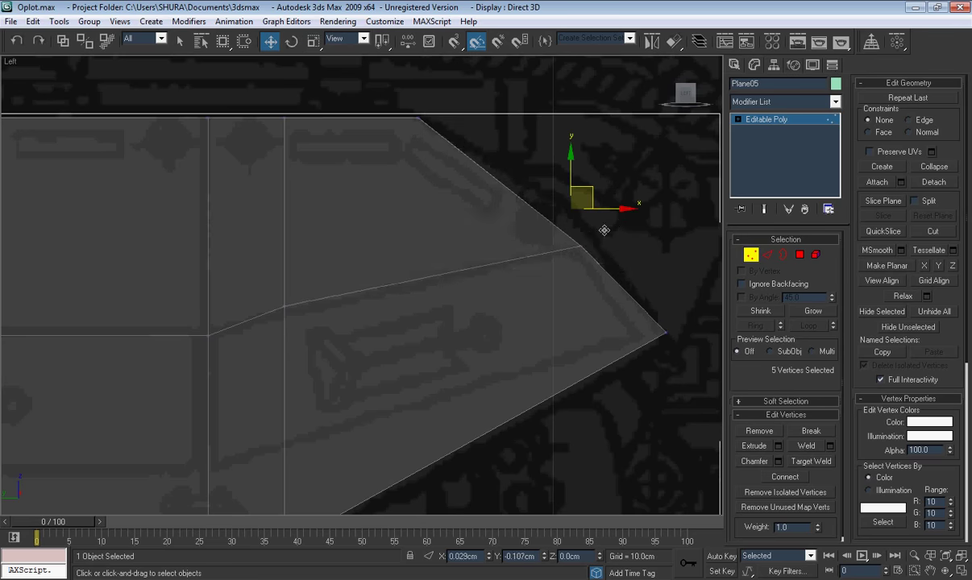
- Zoom out and slide along the plate to review the reshaped tip
{"action": "scroll", "coordinate": [494, 204], "scroll_direction": "down", "scroll_amount": 2}
{"action": "scroll", "coordinate": [355, 323], "scroll_direction": "down", "scroll_amount": 1}
{"action": "scroll", "coordinate": [348, 323], "scroll_direction": "down", "scroll_amount": 1}
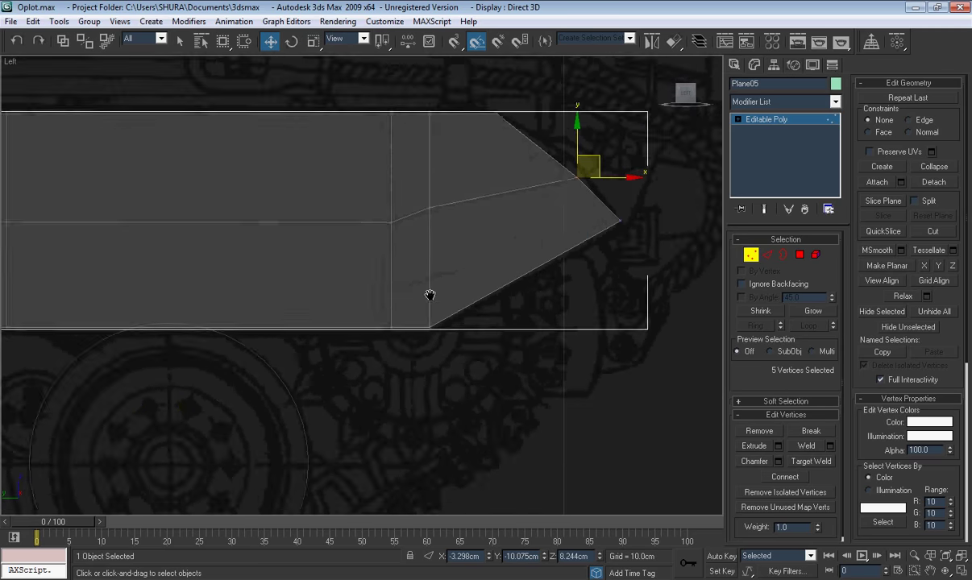
{"action": "scroll", "coordinate": [430, 294], "scroll_direction": "down", "scroll_amount": 2}
{"action": "scroll", "coordinate": [256, 299], "scroll_direction": "up", "scroll_amount": 6}
{"action": "scroll", "coordinate": [407, 305], "scroll_direction": "down", "scroll_amount": 2}
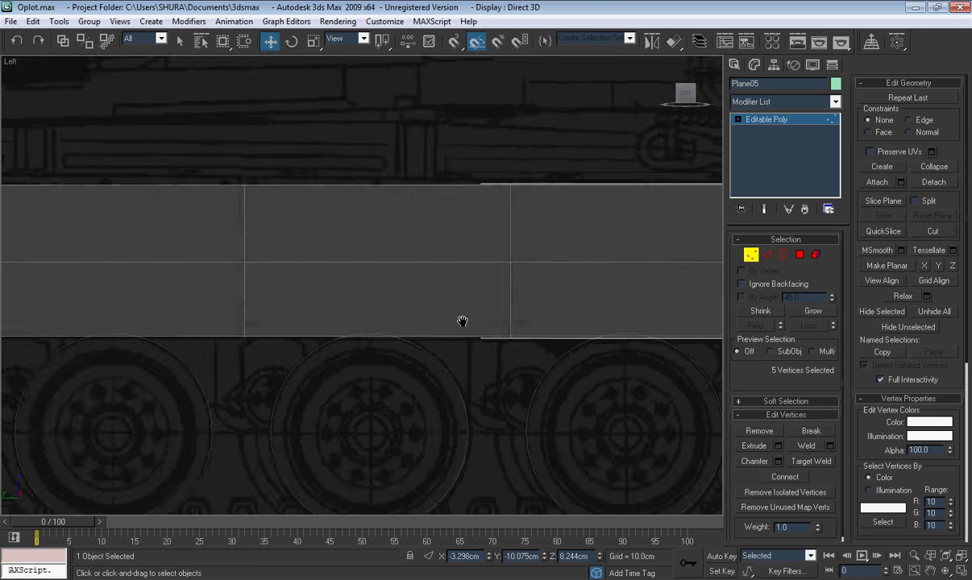
{"action": "mouse_move", "coordinate": [462, 320]}
{"action": "middle_mouse_down"}
{"action": "mouse_move", "coordinate": [261, 332]}
{"action": "mouse_move", "coordinate": [482, 335]}
{"action": "middle_mouse_up"}
{"action": "scroll", "coordinate": [436, 332], "scroll_direction": "up", "scroll_amount": 1}
{"action": "scroll", "coordinate": [357, 341], "scroll_direction": "down", "scroll_amount": 1}
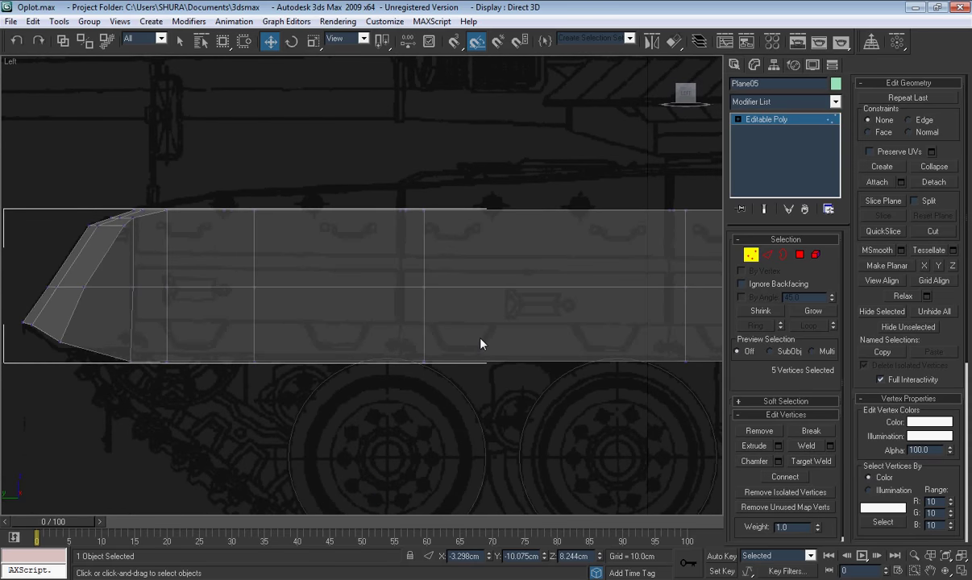
{"action": "key", "text": "f"}
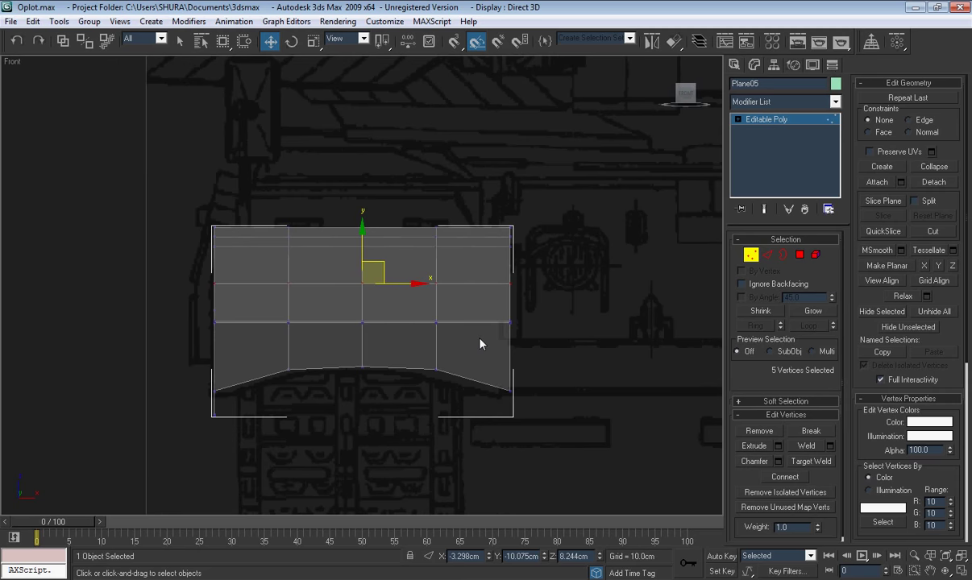
{"action": "scroll", "coordinate": [478, 344], "scroll_direction": "up", "scroll_amount": 2}
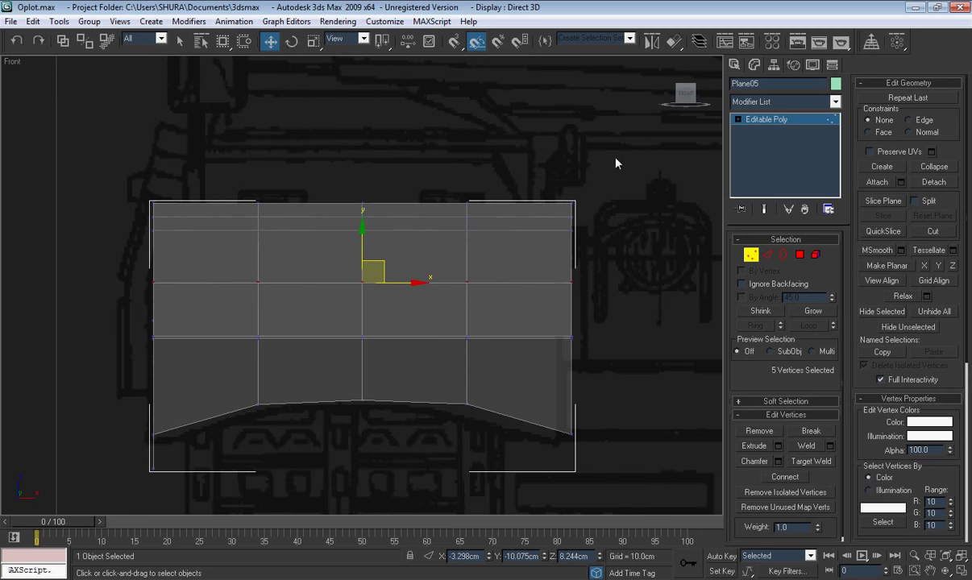
{"action": "left_click_drag", "start_coordinate": [586, 157], "coordinate": [549, 245]}
{"action": "left_click", "coordinate": [600, 262]}
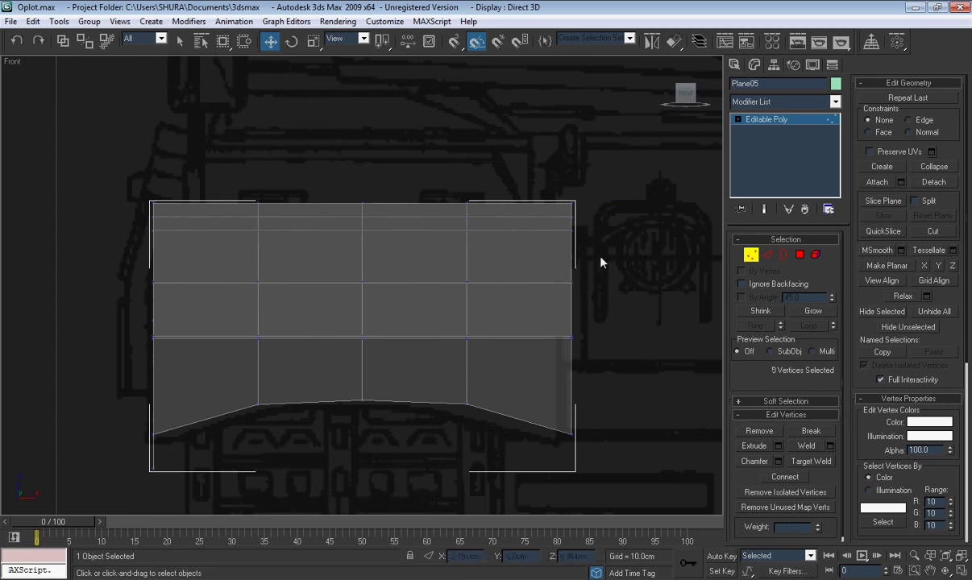
{"action": "scroll", "coordinate": [601, 262], "scroll_direction": "down", "scroll_amount": 3}
{"action": "middle_click_drag", "start_coordinate": [480, 290], "coordinate": [474, 218]}
{"action": "middle_click_drag", "start_coordinate": [449, 280], "coordinate": [368, 315]}
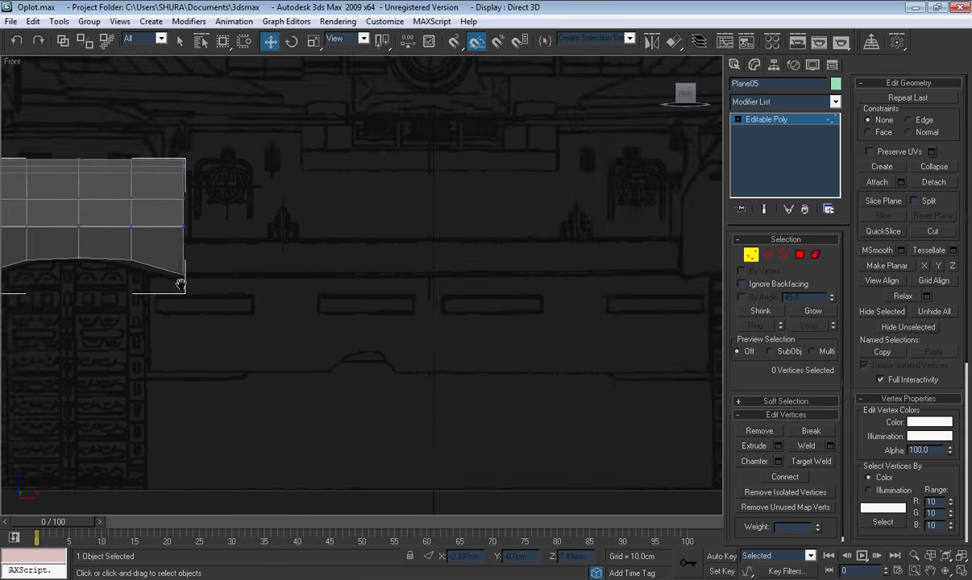
- In the Left view, exit vertex editing on Plane05, deselect it and inspect the pointed tip
{"action": "key", "text": "l"}
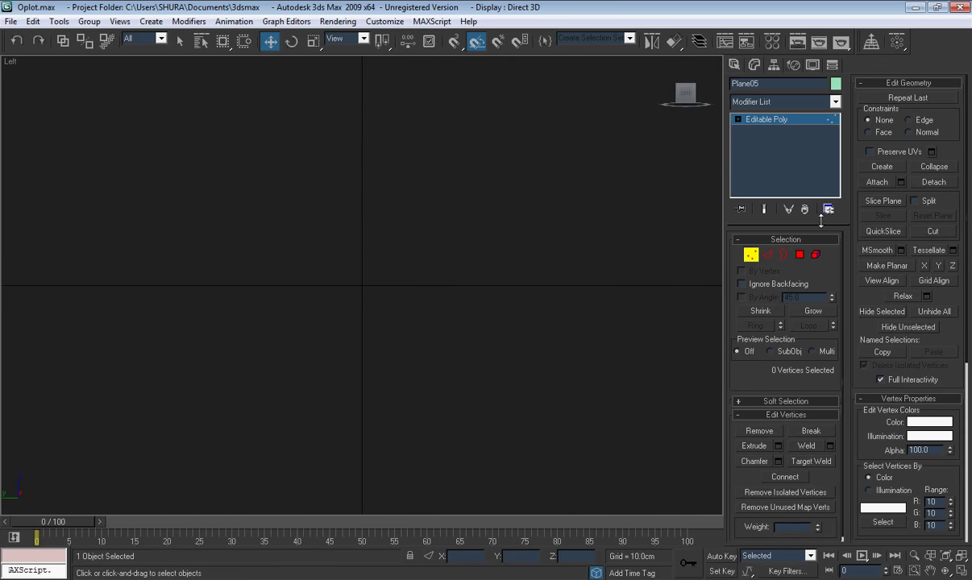
{"action": "left_click", "coordinate": [753, 120]}
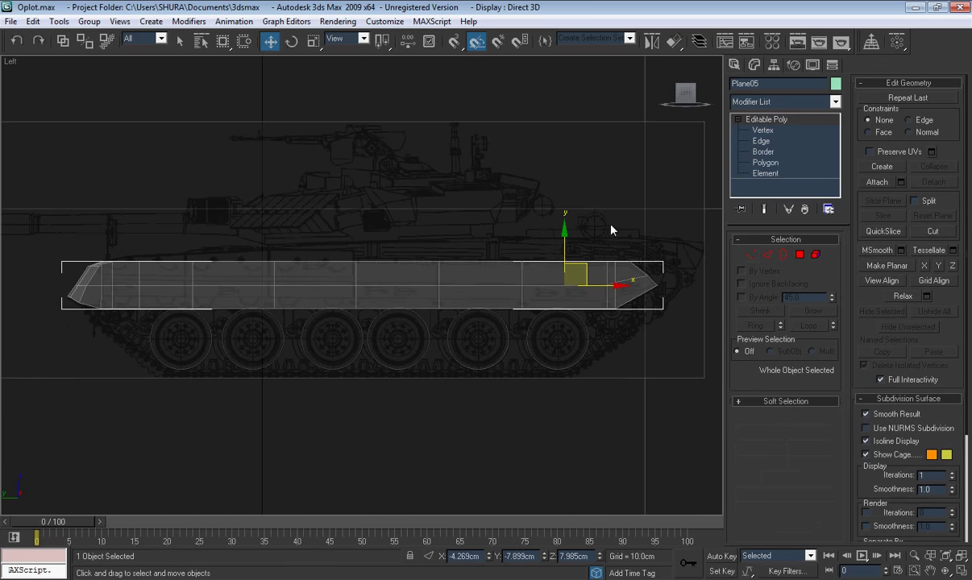
{"action": "left_click", "coordinate": [611, 230]}
{"action": "scroll", "coordinate": [686, 278], "scroll_direction": "up", "scroll_amount": 5}
{"action": "middle_click_drag", "start_coordinate": [686, 278], "coordinate": [398, 314]}
{"action": "scroll", "coordinate": [351, 315], "scroll_direction": "down", "scroll_amount": 5}
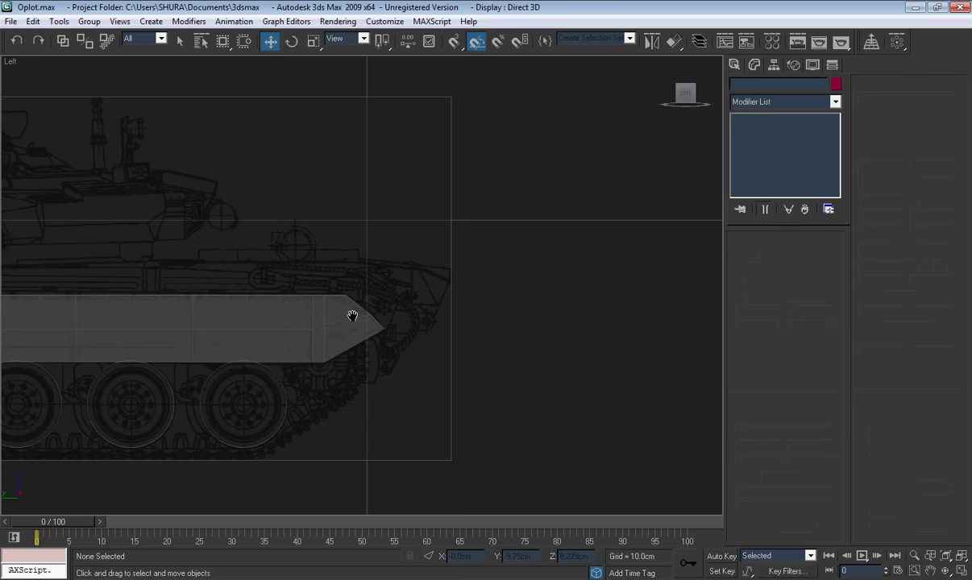
{"action": "scroll", "coordinate": [508, 347], "scroll_direction": "up", "scroll_amount": 3}
{"action": "scroll", "coordinate": [433, 351], "scroll_direction": "up", "scroll_amount": 2}
{"action": "scroll", "coordinate": [355, 341], "scroll_direction": "up", "scroll_amount": 2}
{"action": "scroll", "coordinate": [355, 326], "scroll_direction": "down", "scroll_amount": 1}
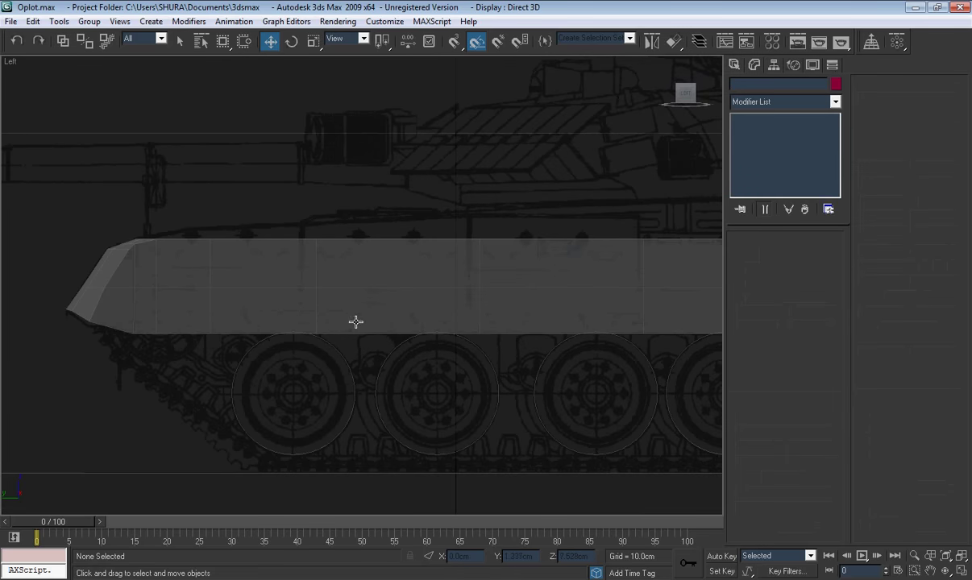
{"action": "scroll", "coordinate": [419, 279], "scroll_direction": "up", "scroll_amount": 1}
{"action": "scroll", "coordinate": [419, 280], "scroll_direction": "up", "scroll_amount": 2}
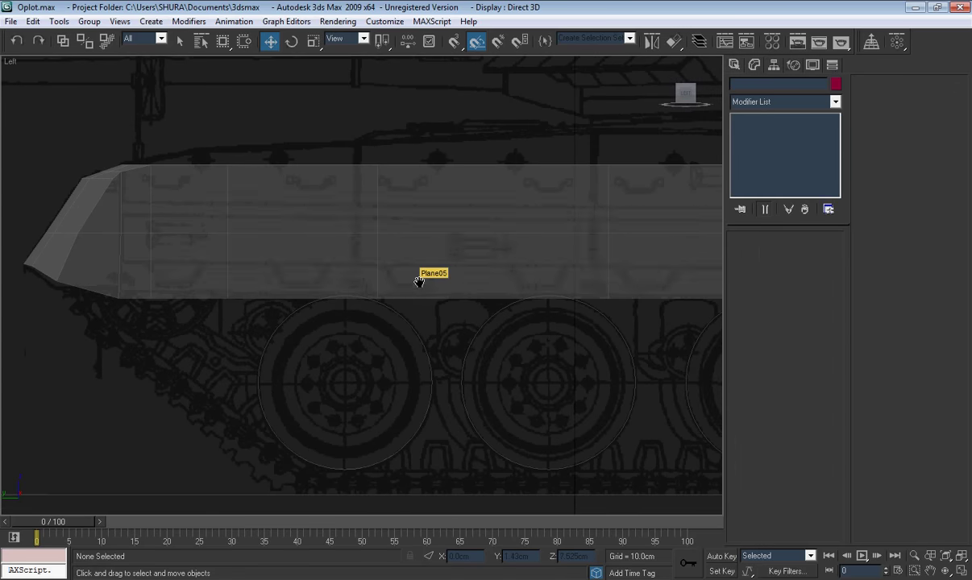
- Switch to the Top view and navigate across the tank's plan drawing
{"action": "key", "text": "t"}
{"action": "scroll", "coordinate": [419, 281], "scroll_direction": "down", "scroll_amount": 5}
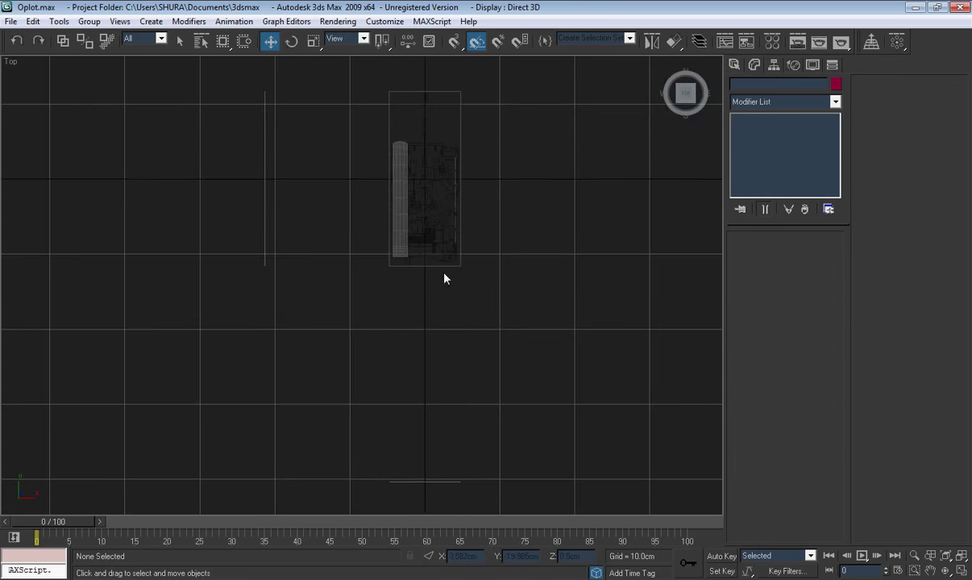
{"action": "scroll", "coordinate": [454, 258], "scroll_direction": "up", "scroll_amount": 3}
{"action": "scroll", "coordinate": [310, 403], "scroll_direction": "up", "scroll_amount": 2}
{"action": "scroll", "coordinate": [311, 379], "scroll_direction": "up", "scroll_amount": 1}
{"action": "middle_click_drag", "start_coordinate": [314, 362], "coordinate": [409, 452]}
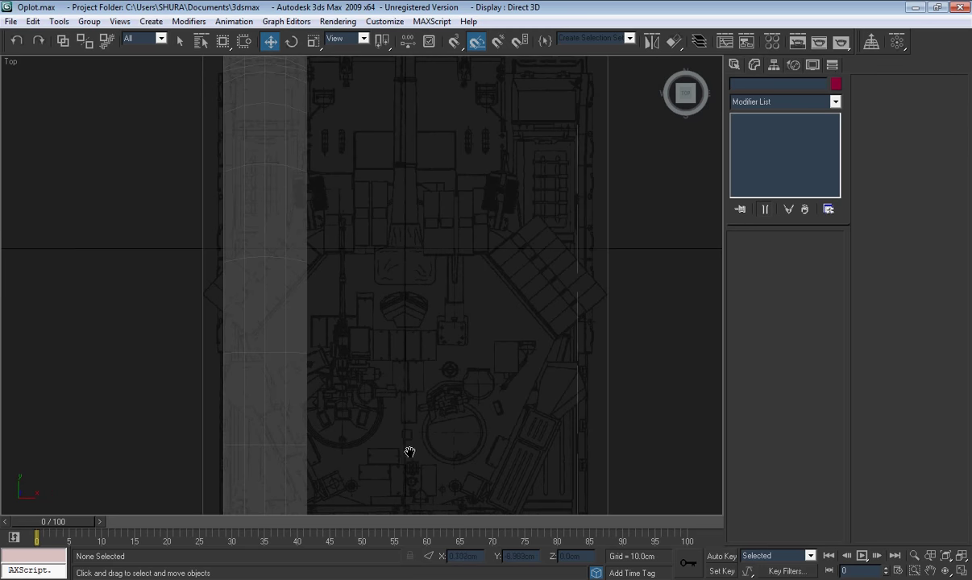
{"action": "scroll", "coordinate": [386, 363], "scroll_direction": "down", "scroll_amount": 3}
{"action": "scroll", "coordinate": [379, 322], "scroll_direction": "up", "scroll_amount": 3}
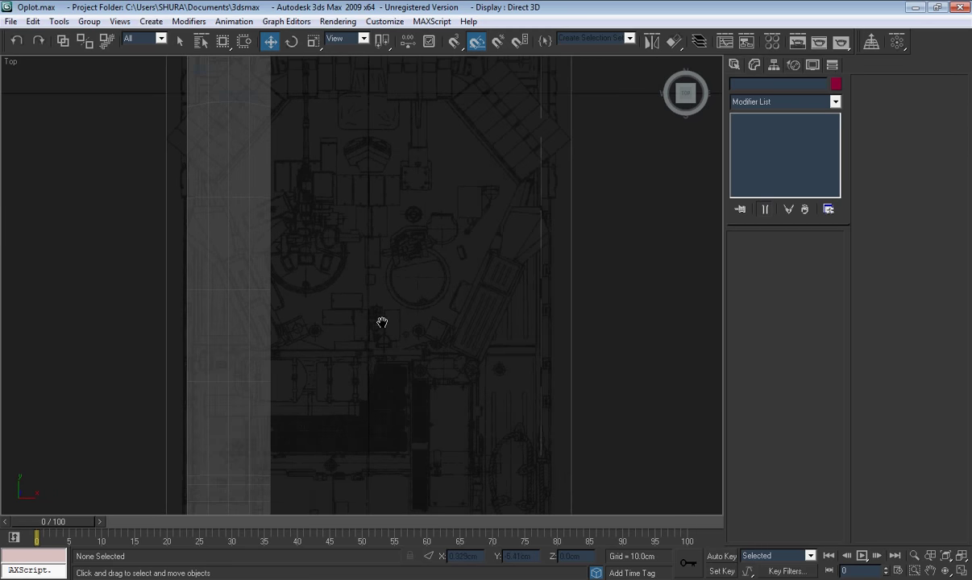
{"action": "scroll", "coordinate": [384, 365], "scroll_direction": "up", "scroll_amount": 2}
{"action": "scroll", "coordinate": [385, 314], "scroll_direction": "up", "scroll_amount": 2}
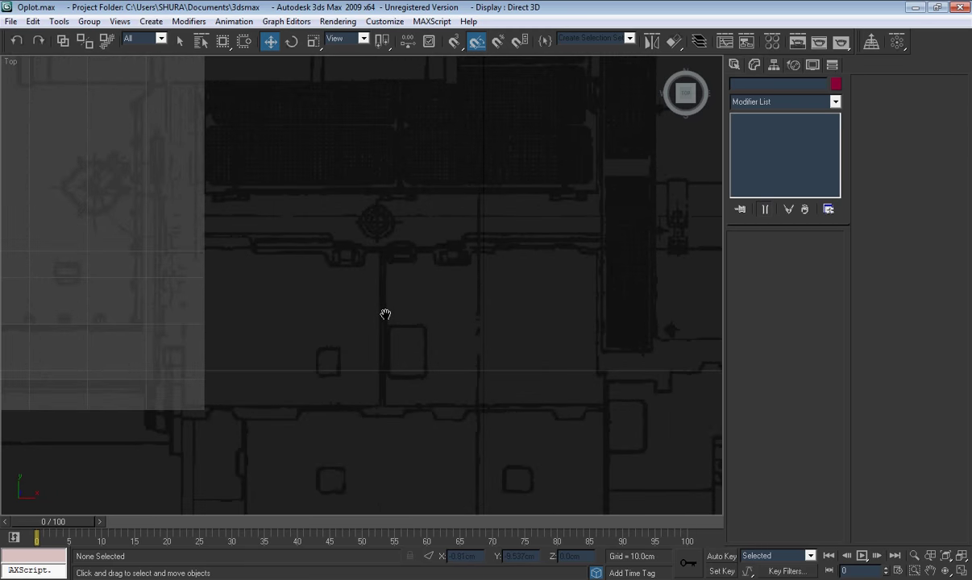
{"action": "scroll", "coordinate": [385, 314], "scroll_direction": "down", "scroll_amount": 2}
- Reselect the Plane05 side plate and frame its end from above
{"action": "left_click", "coordinate": [362, 312]}
{"action": "scroll", "coordinate": [373, 264], "scroll_direction": "down", "scroll_amount": 1}
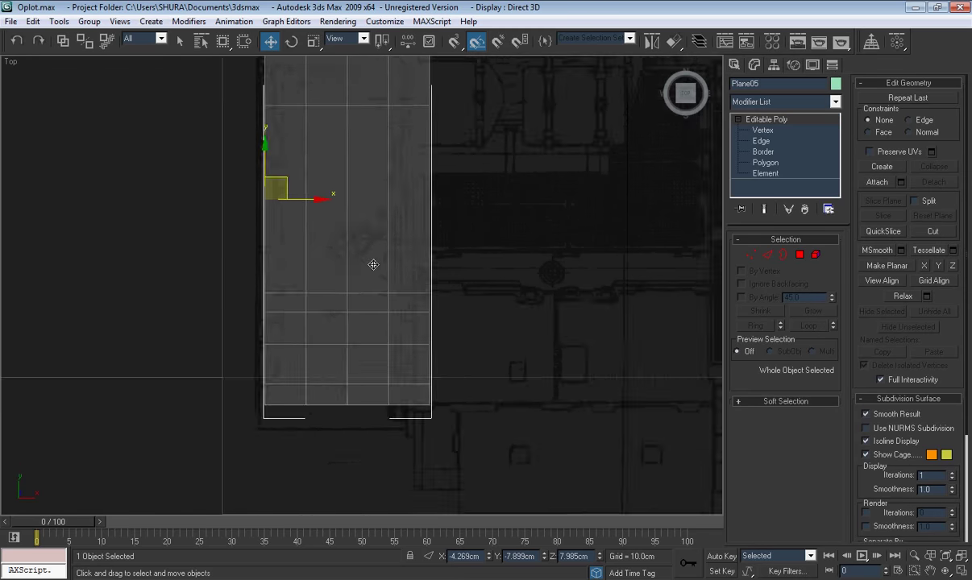
{"action": "middle_click_drag", "start_coordinate": [373, 265], "coordinate": [374, 370]}
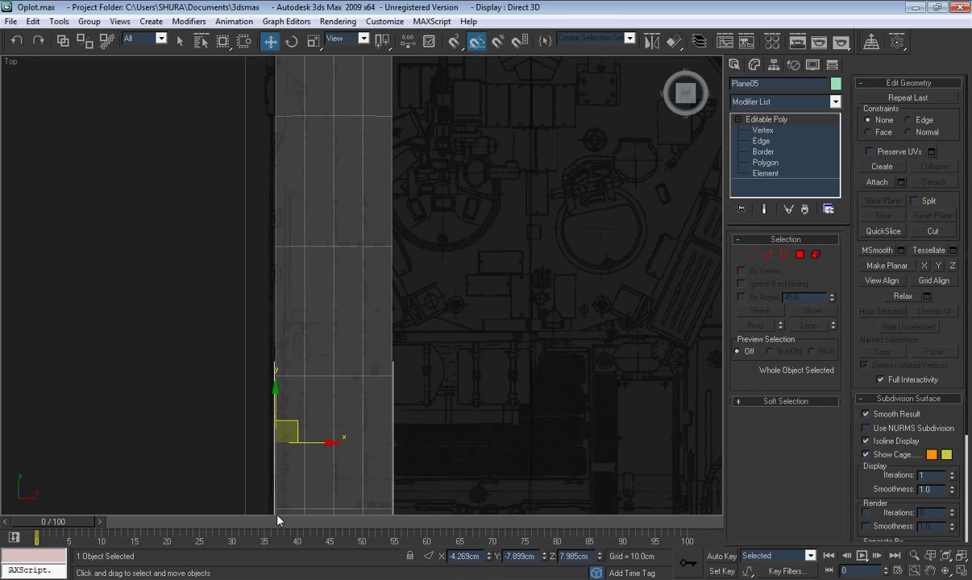